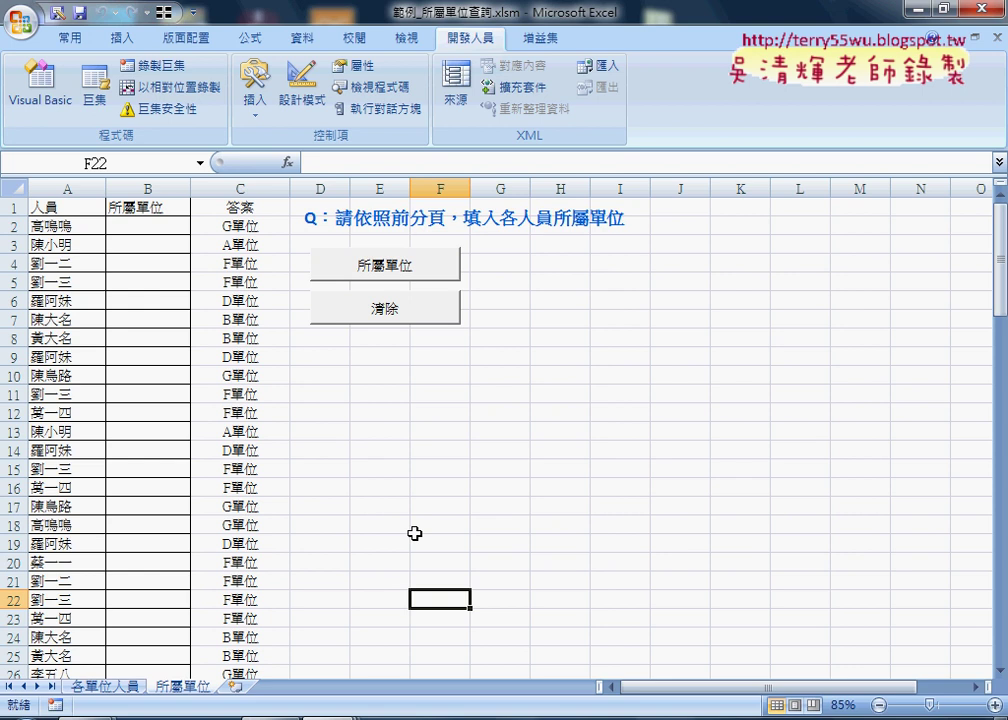
Clear column B's unit values and insert the user-defined 所屬單位_函數 into B2.
left_click(396, 268)
left_click(386, 309)
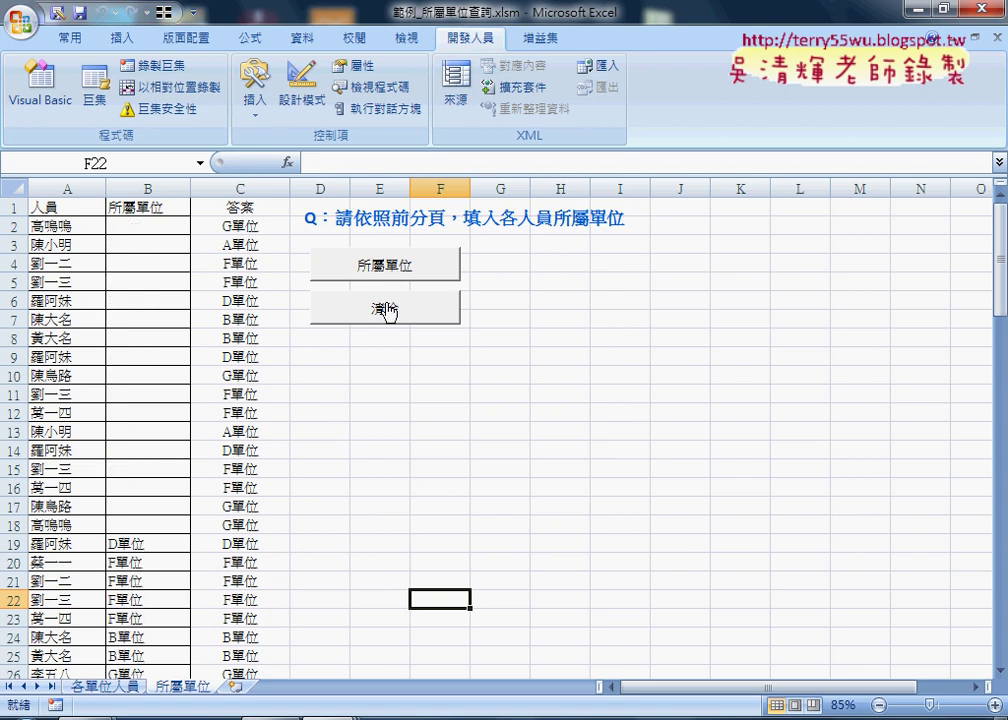
left_click(146, 226)
left_click(287, 162)
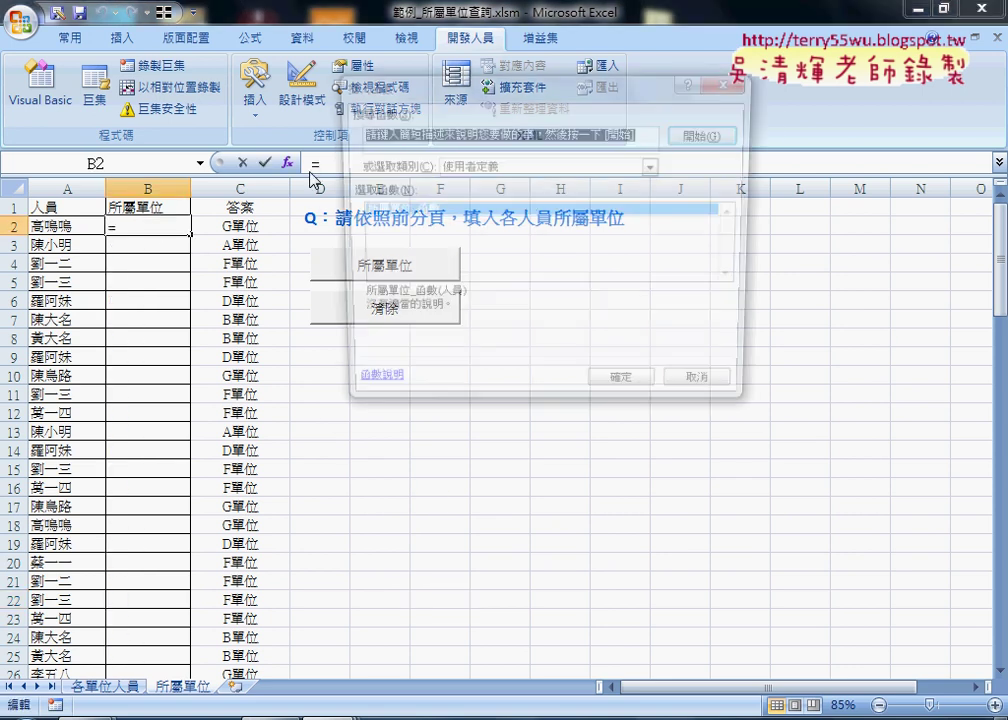
left_click(638, 397)
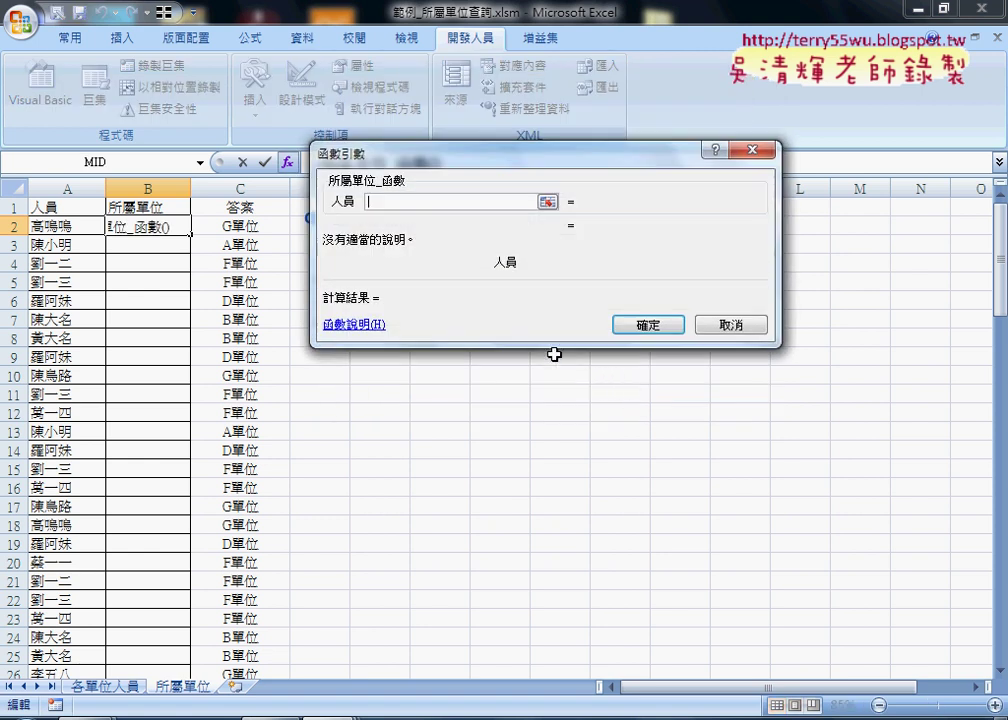
Set the 人員 argument to A2 and fill =所屬單位_函數(A2) down column B to row 49.
left_click(42, 226)
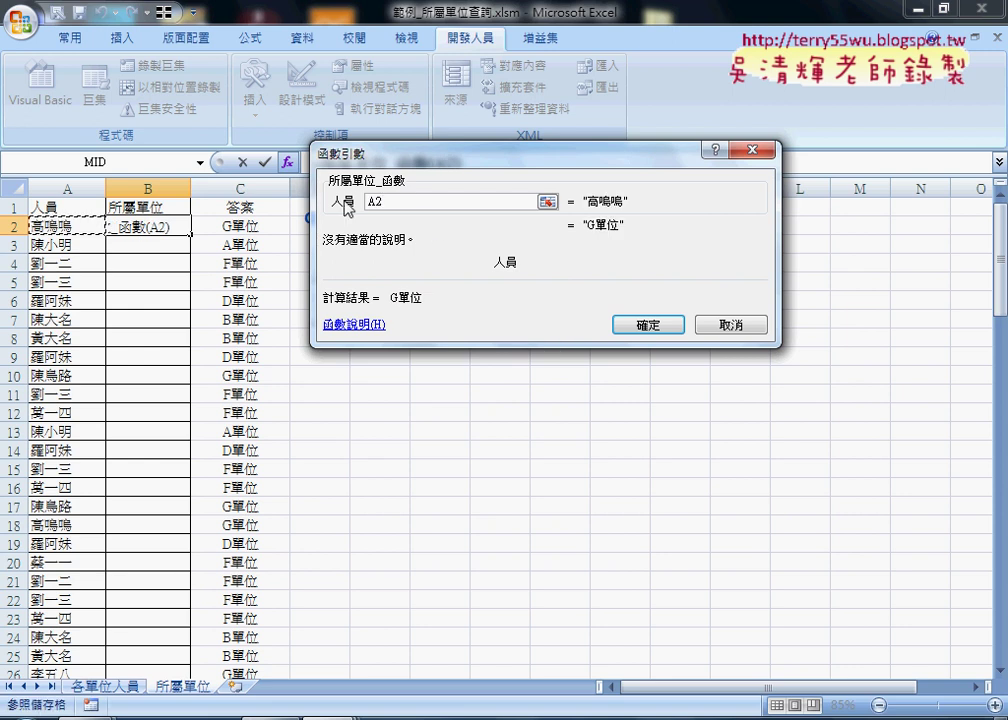
double_click(404, 202)
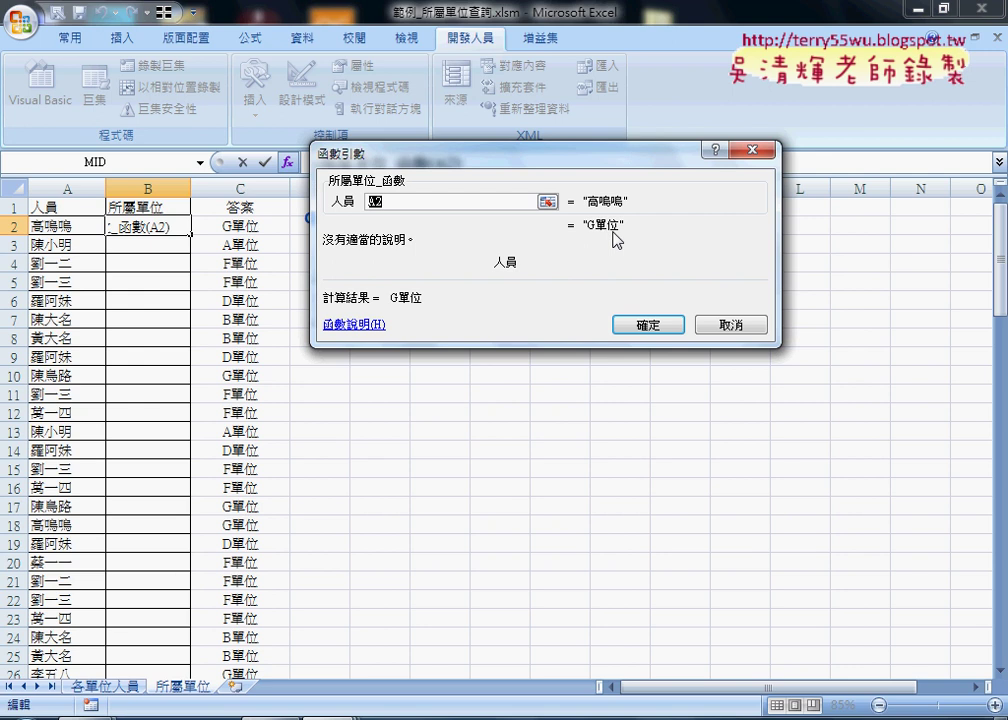
left_click_drag(600, 152, 705, 148)
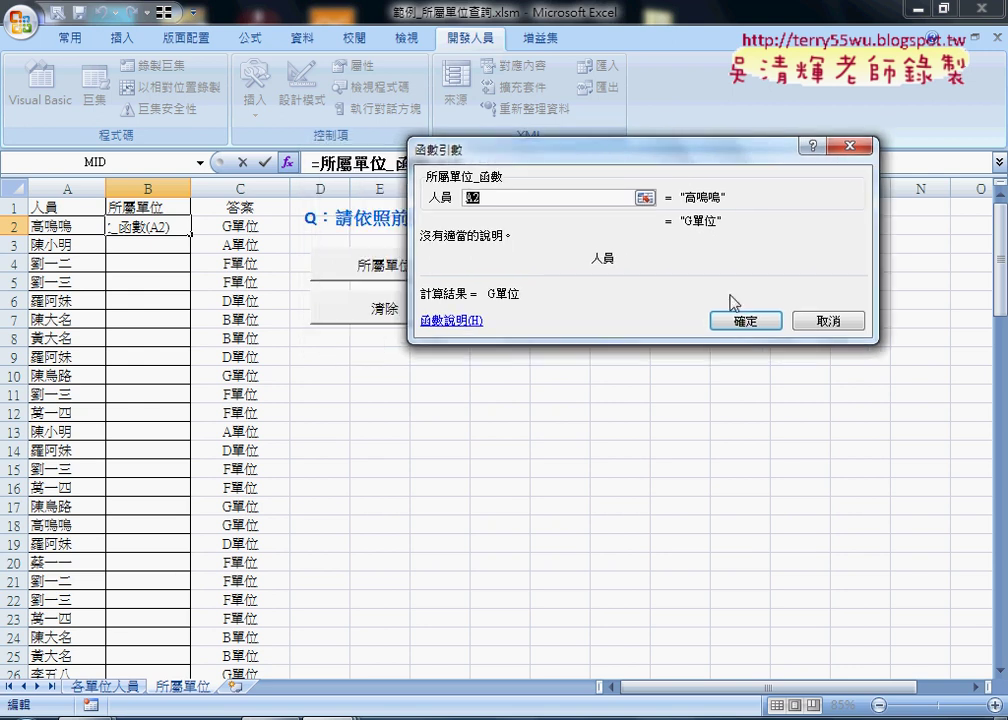
key("Return")
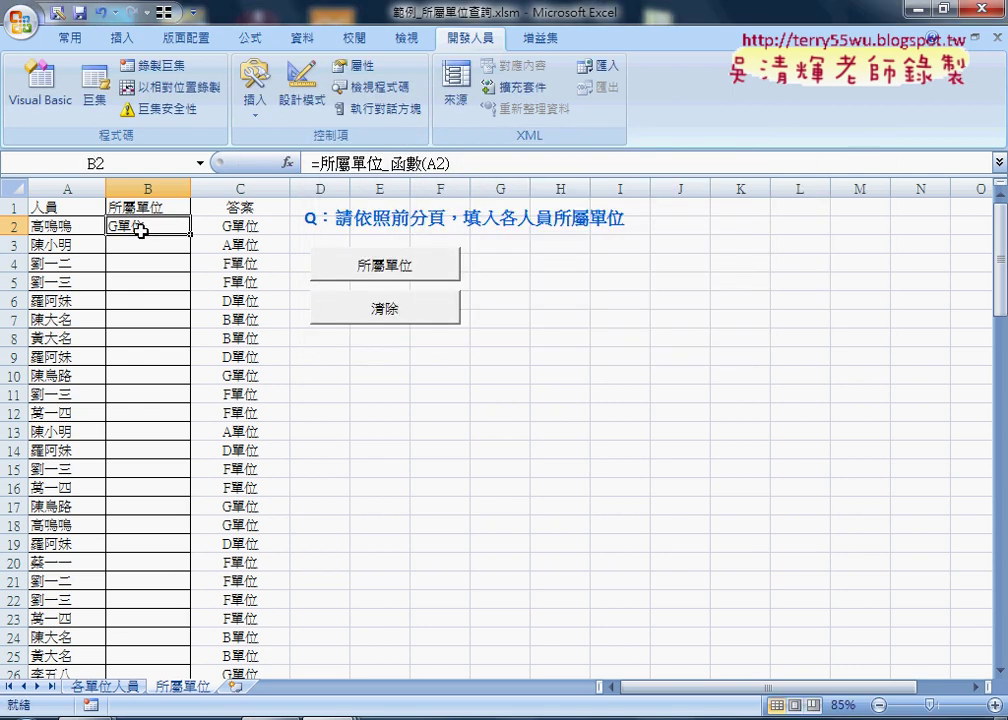
double_click(190, 233)
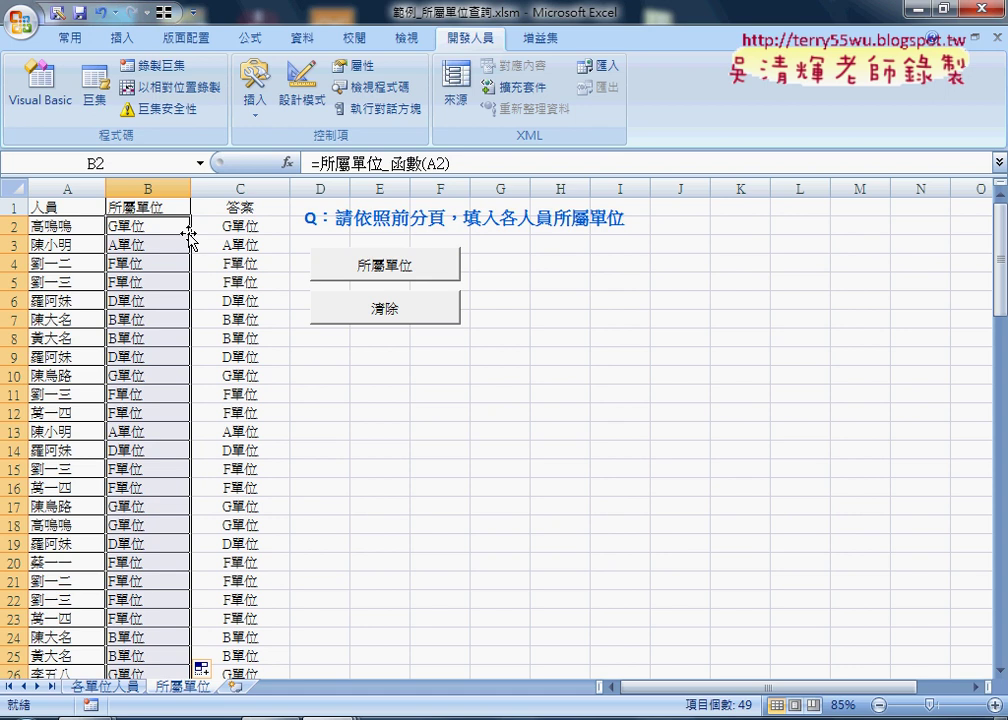
Delete the filled-down 所屬單位_函數 formulas from column B.
key("Delete")
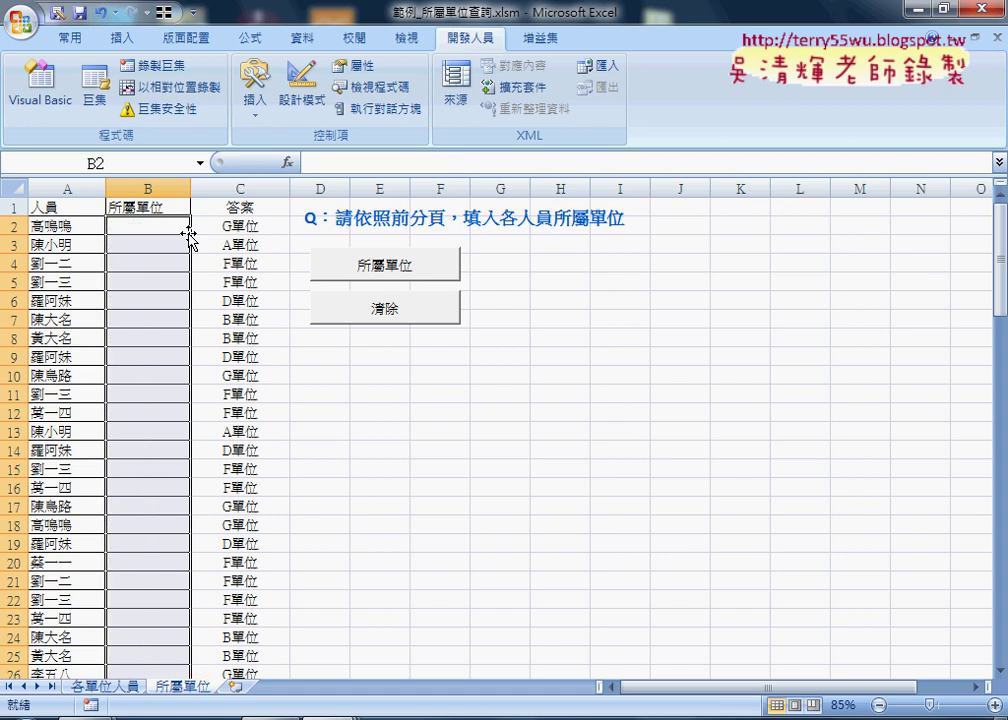
In the VBA editor's Module1, open the Insert Procedure dialog, choose Function, then dismiss it.
left_click(48, 110)
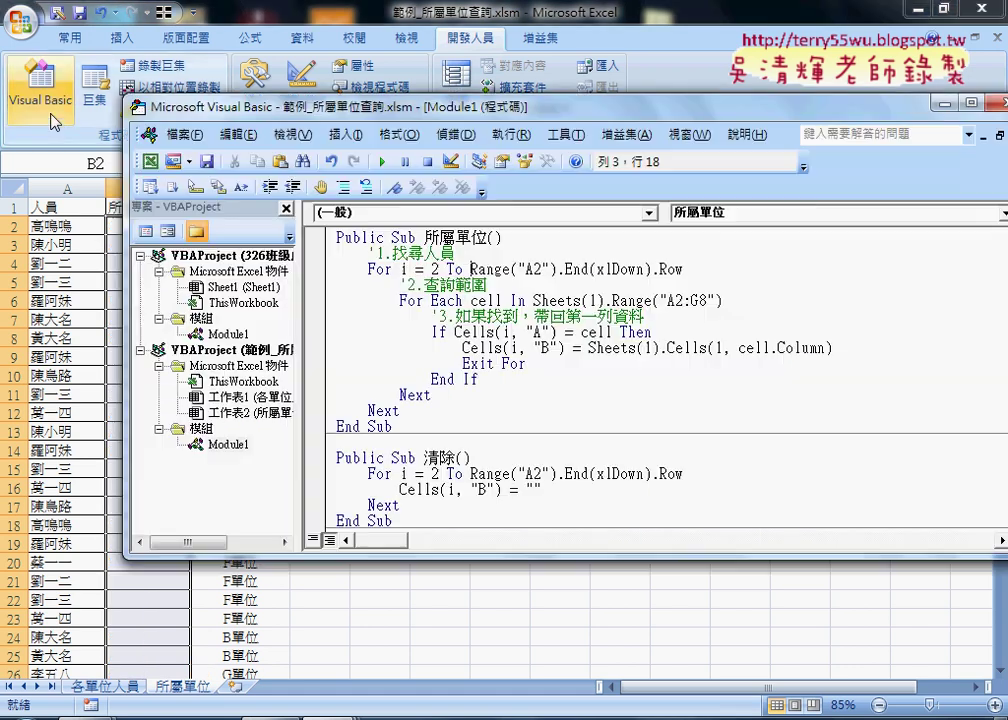
scroll(341, 277, "down", 1)
scroll(341, 277, "down", 2)
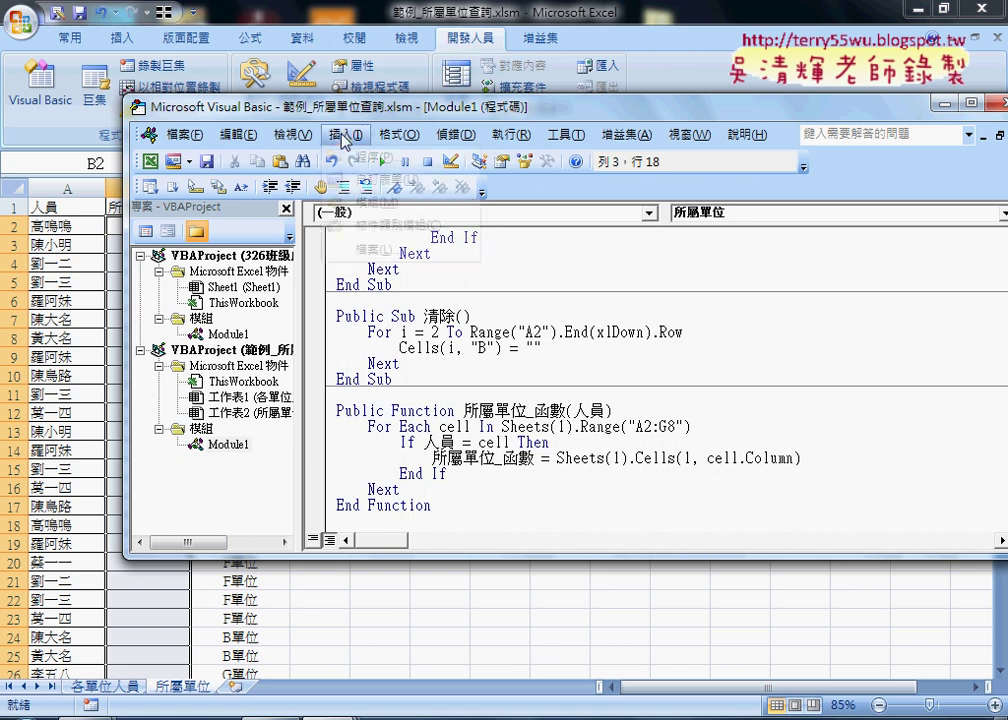
left_click(346, 134)
left_click(372, 157)
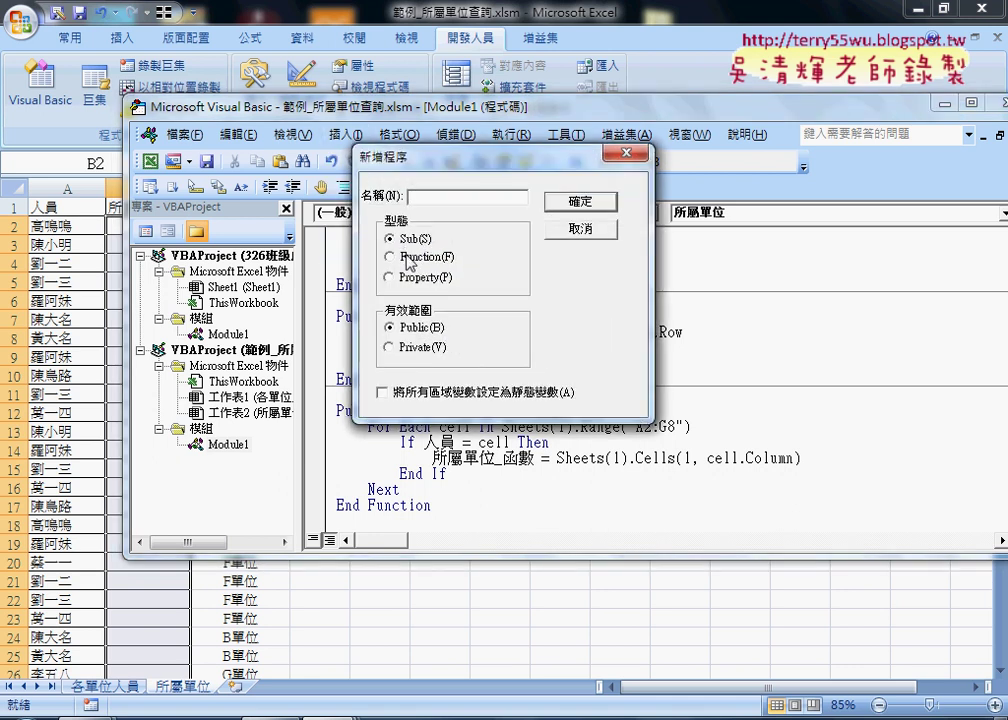
left_click(388, 256)
left_click_drag(495, 151, 493, 428)
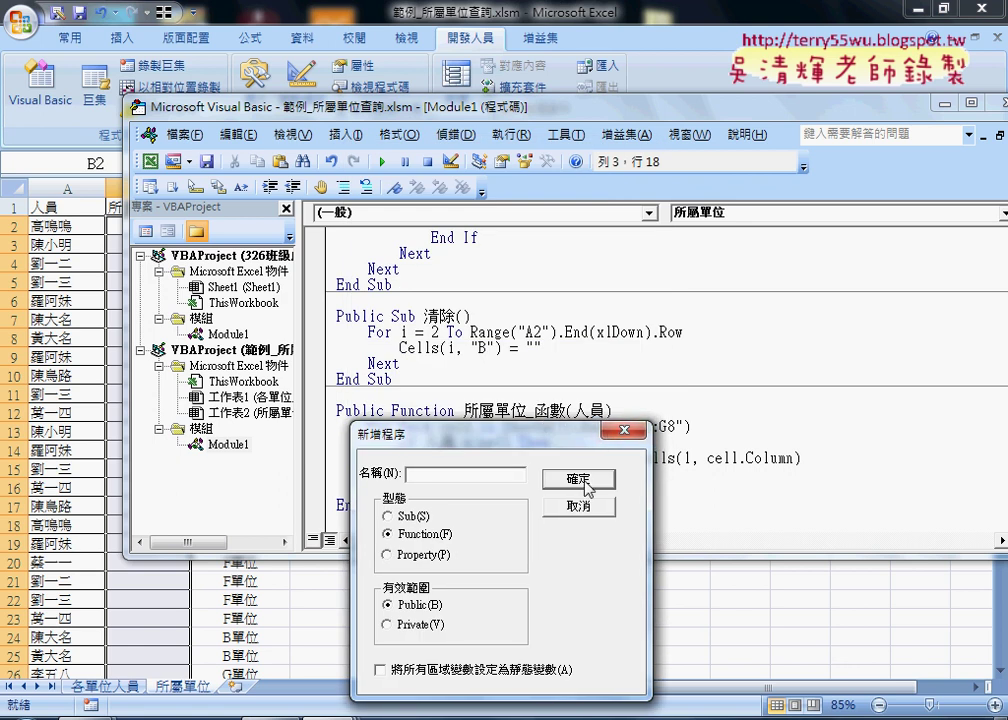
left_click(589, 515)
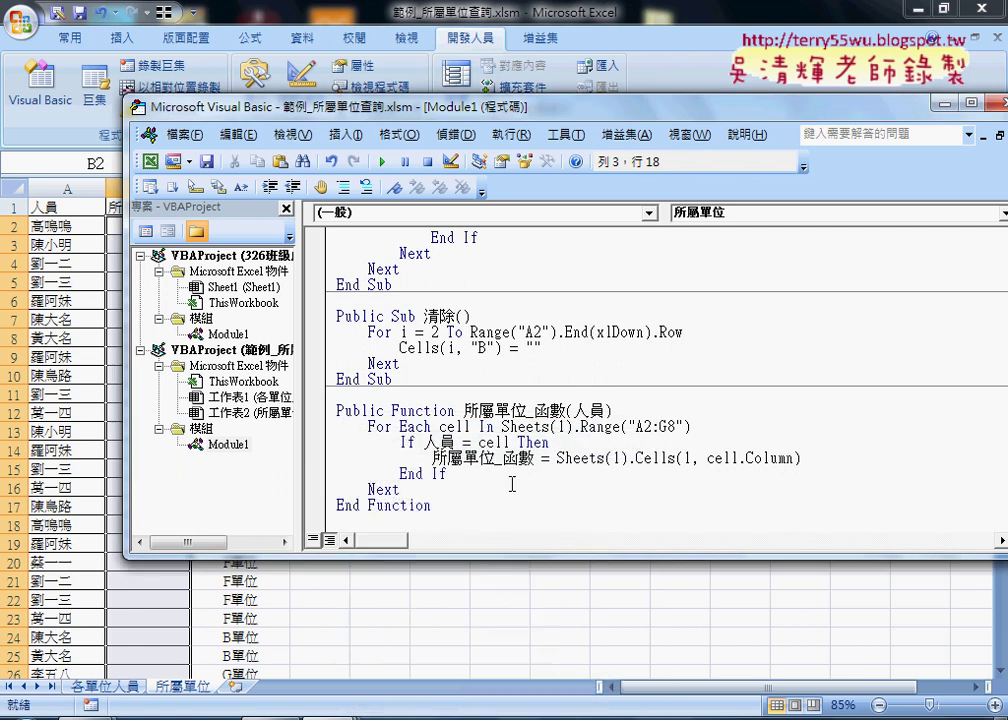
Delete the For Each…Next loop lines from the 所屬單位_函數(人員) body.
left_click_drag(330, 426, 330, 505)
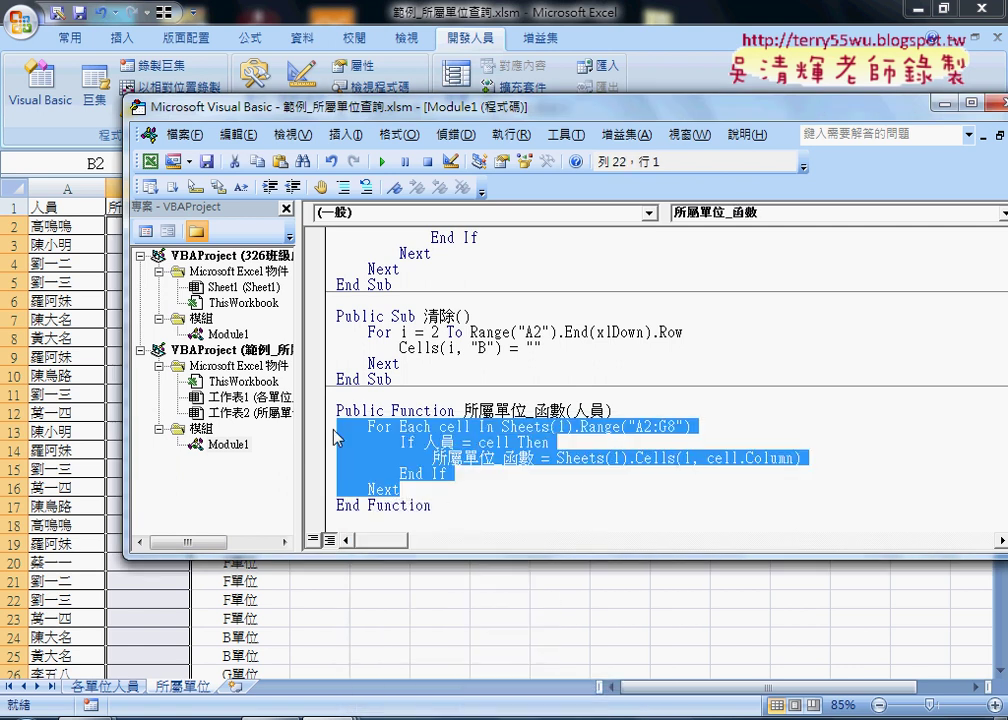
key("Delete")
left_click_drag(573, 474, 602, 474)
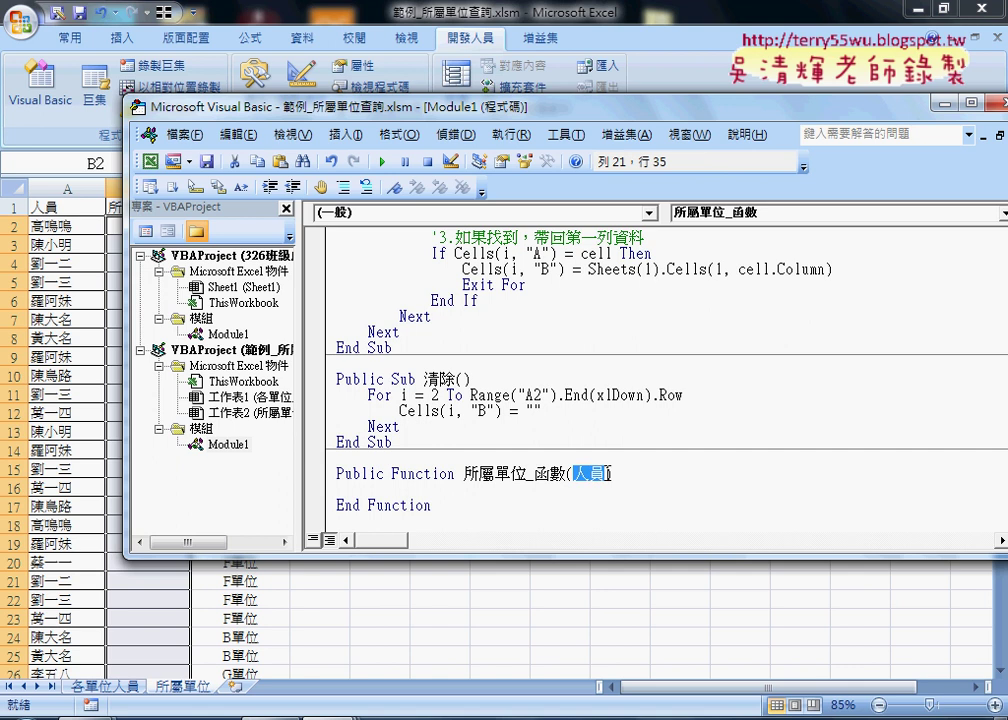
key("Delete")
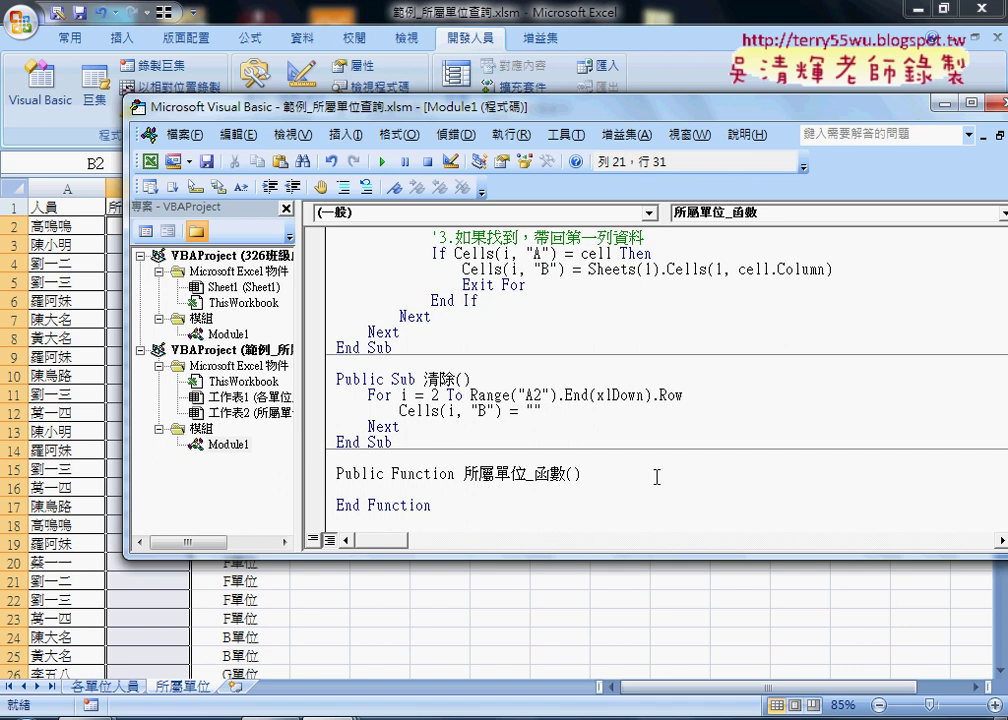
type("人員")
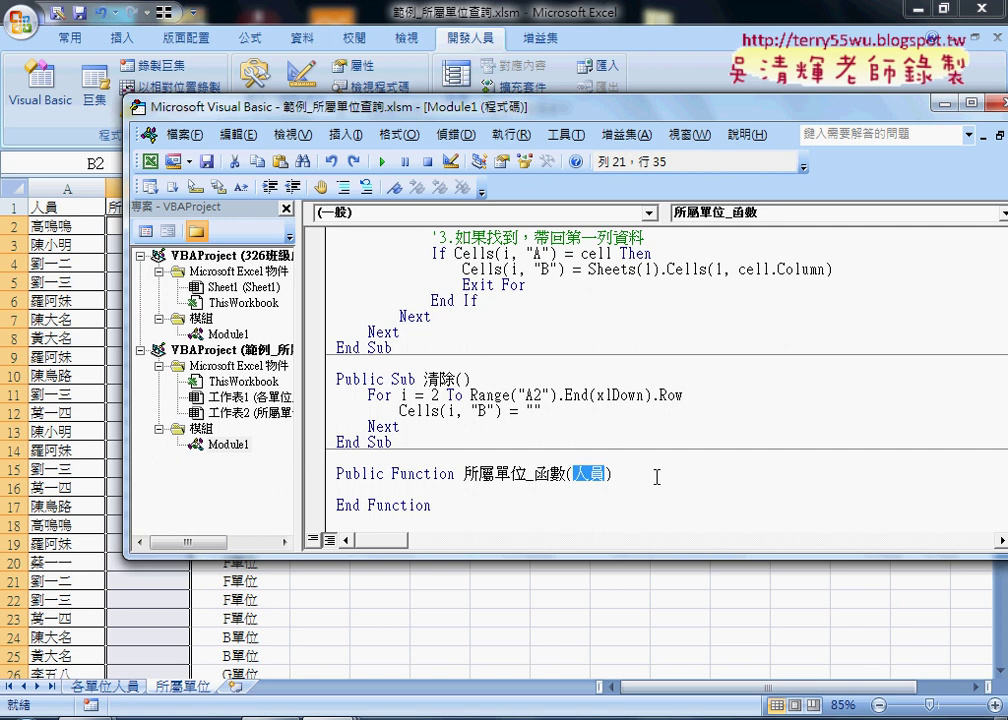
left_click(556, 490)
key("Tab")
Copy the For Each…Next loop from Sub 所屬單位.
scroll(576, 499, "up", 1)
left_click_drag(568, 554, 568, 640)
scroll(418, 336, "up", 2)
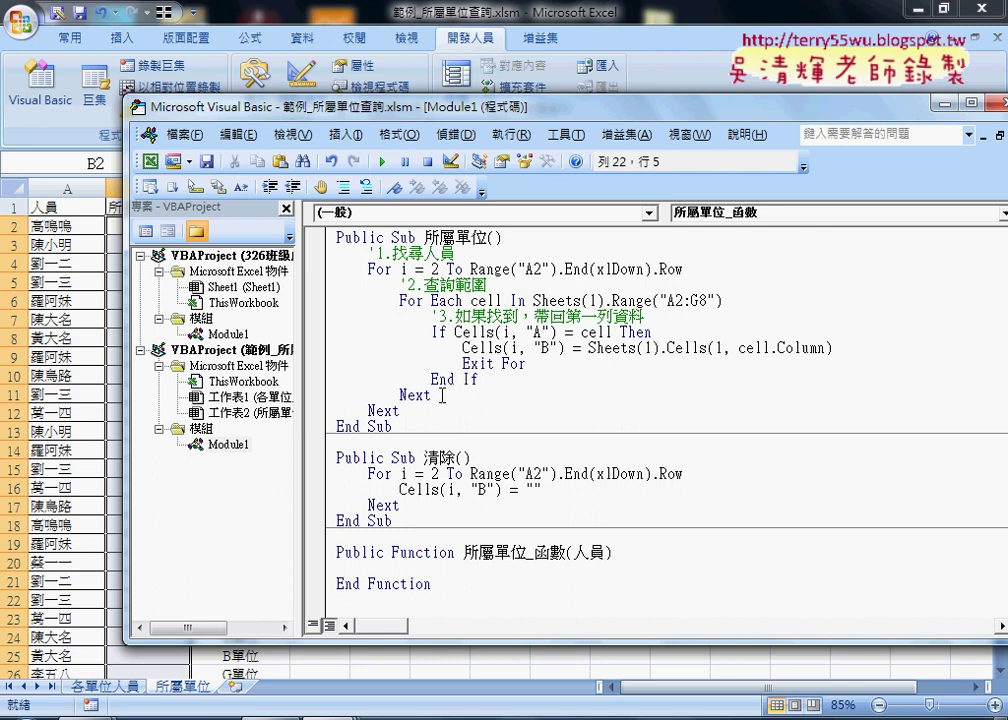
left_click_drag(431, 395, 337, 300)
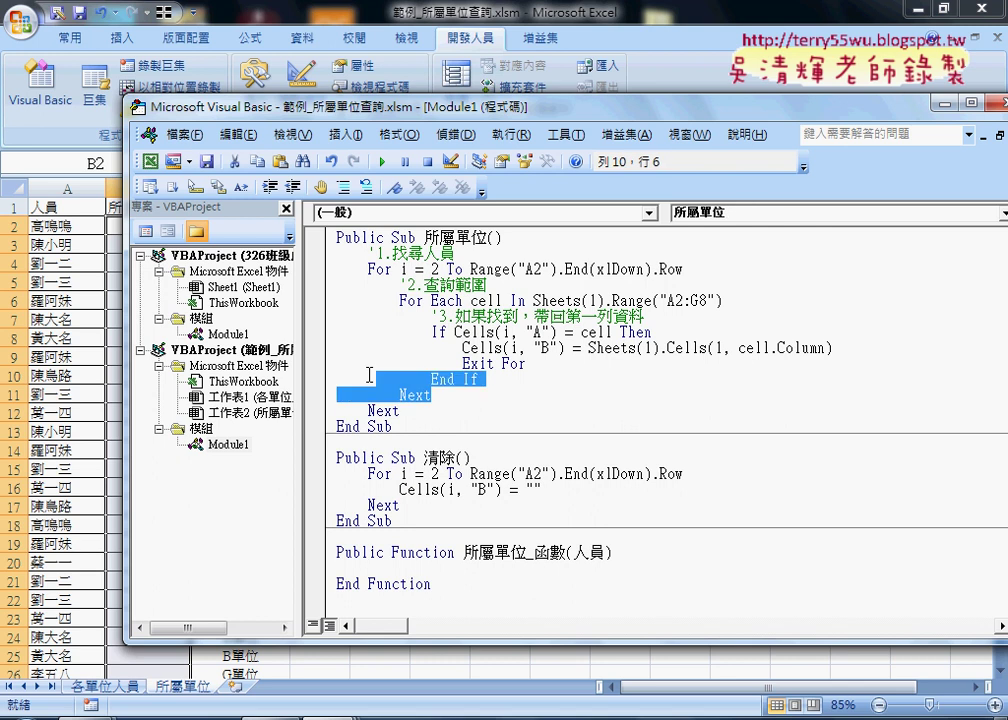
right_click(440, 348)
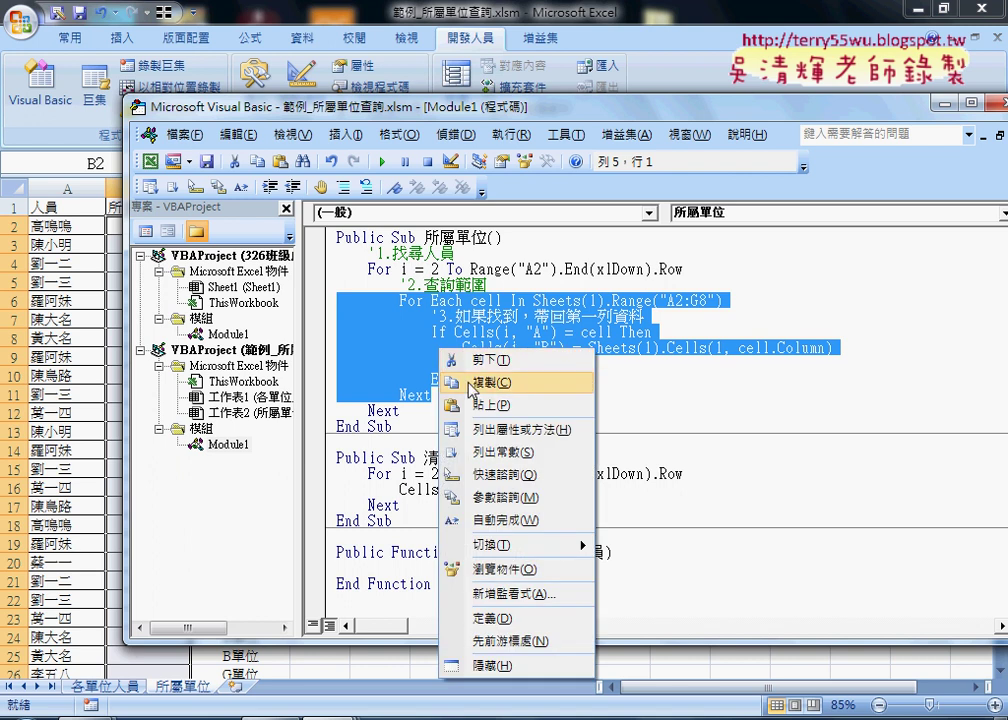
left_click(469, 384)
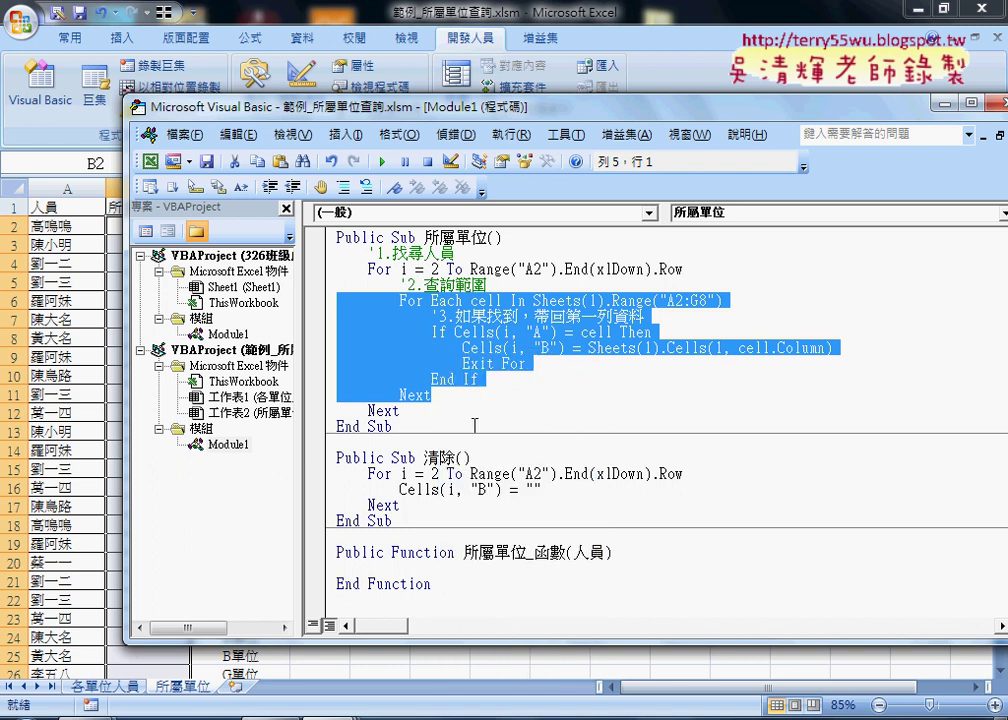
Paste the loop into the 所屬單位_函數 body and outdent it one level.
left_click(339, 568)
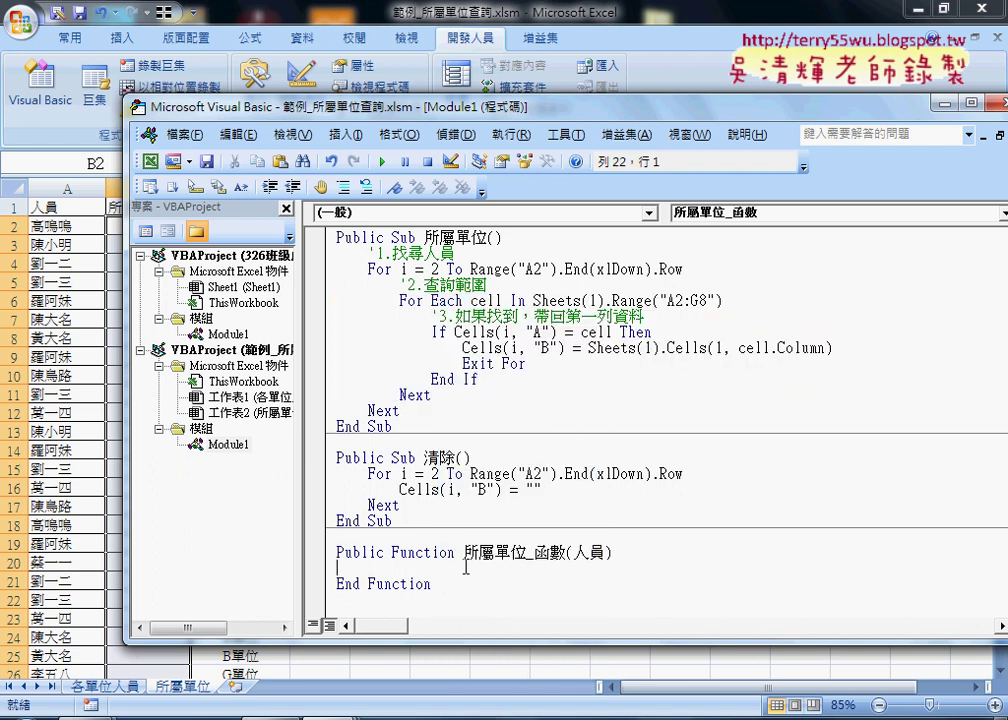
key("ctrl+v")
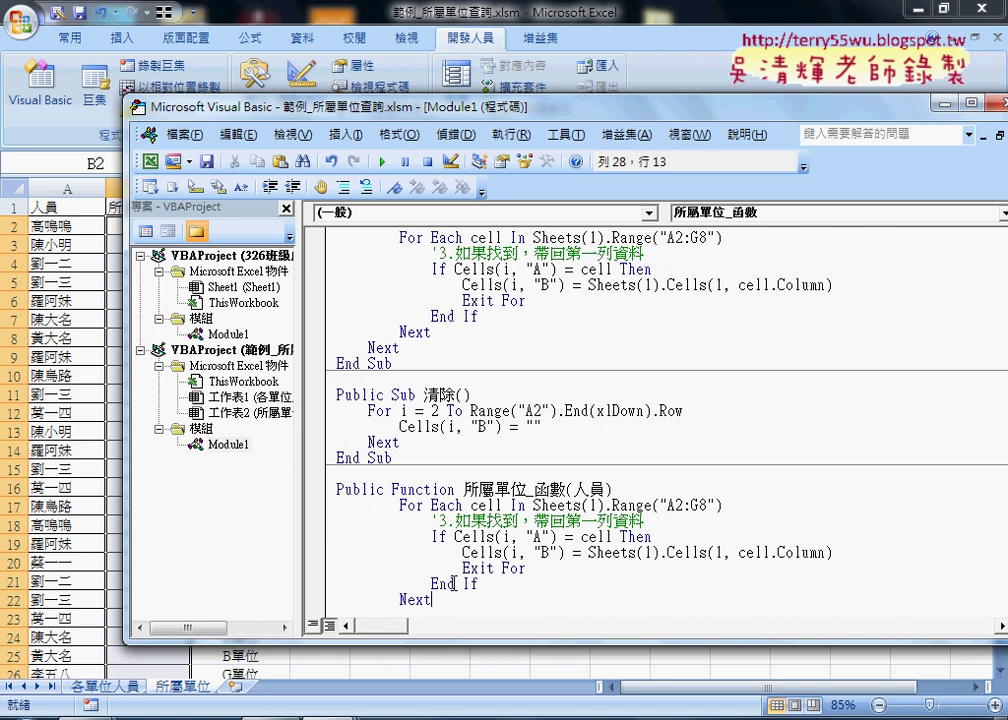
left_click_drag(432, 599, 319, 505)
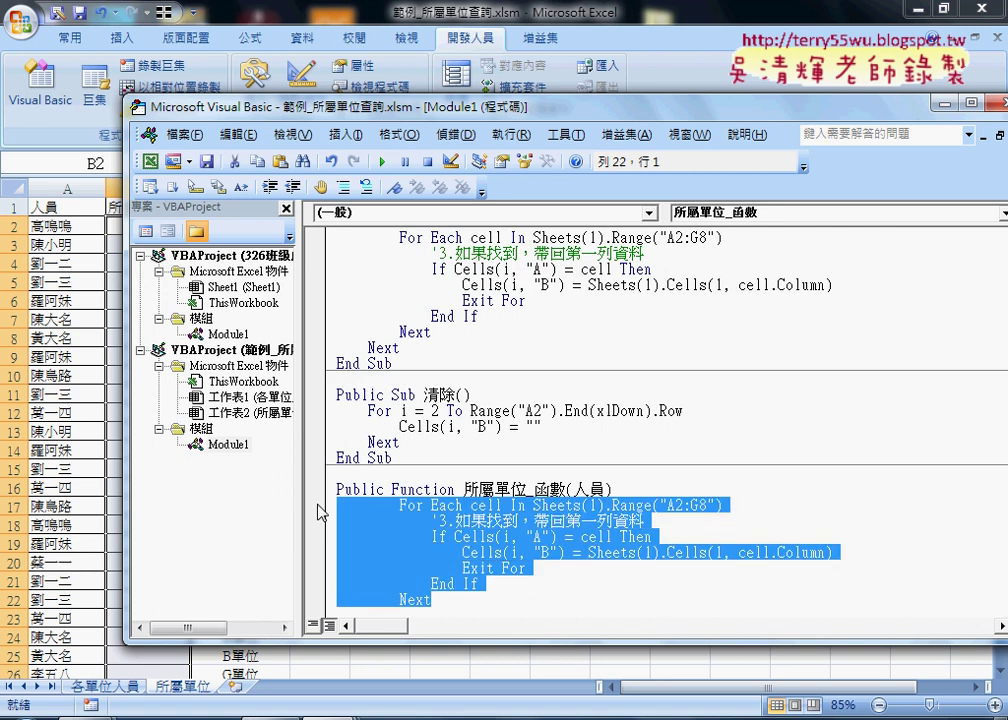
key("shift+Tab")
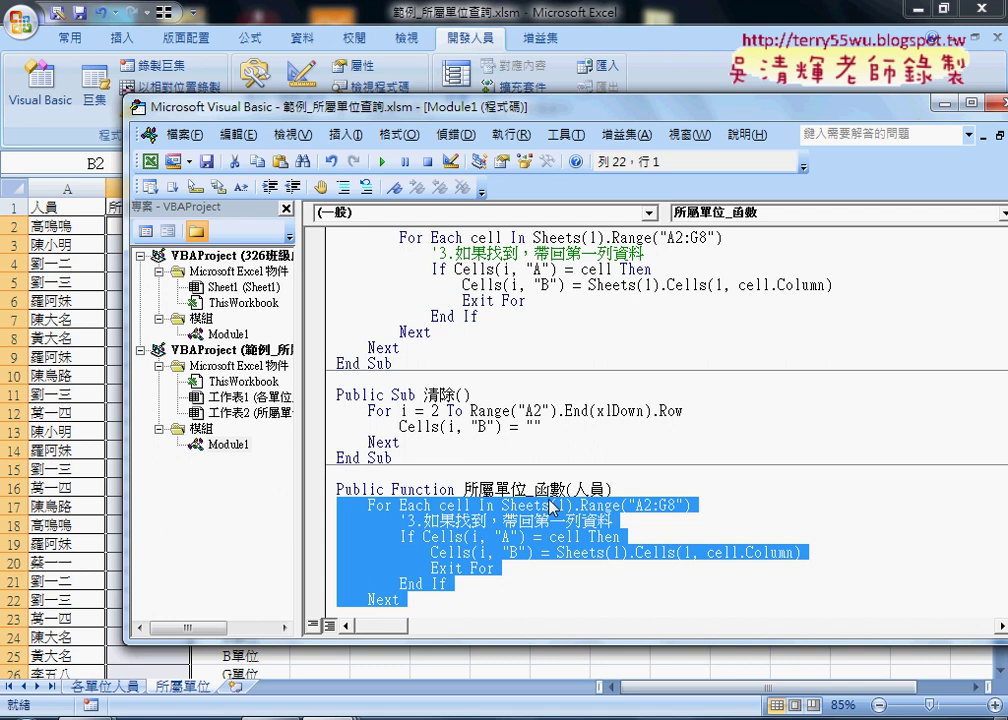
left_click(548, 505)
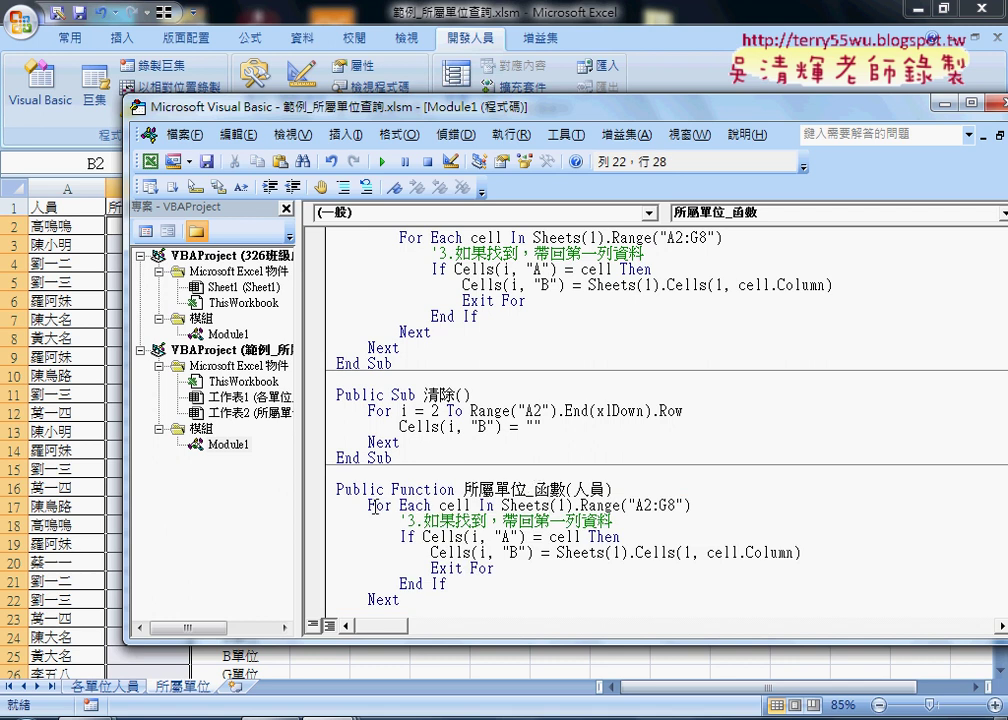
Review the pasted loop's For Each line and the If condition's Cells(i, "A").
left_click_drag(370, 505, 437, 505)
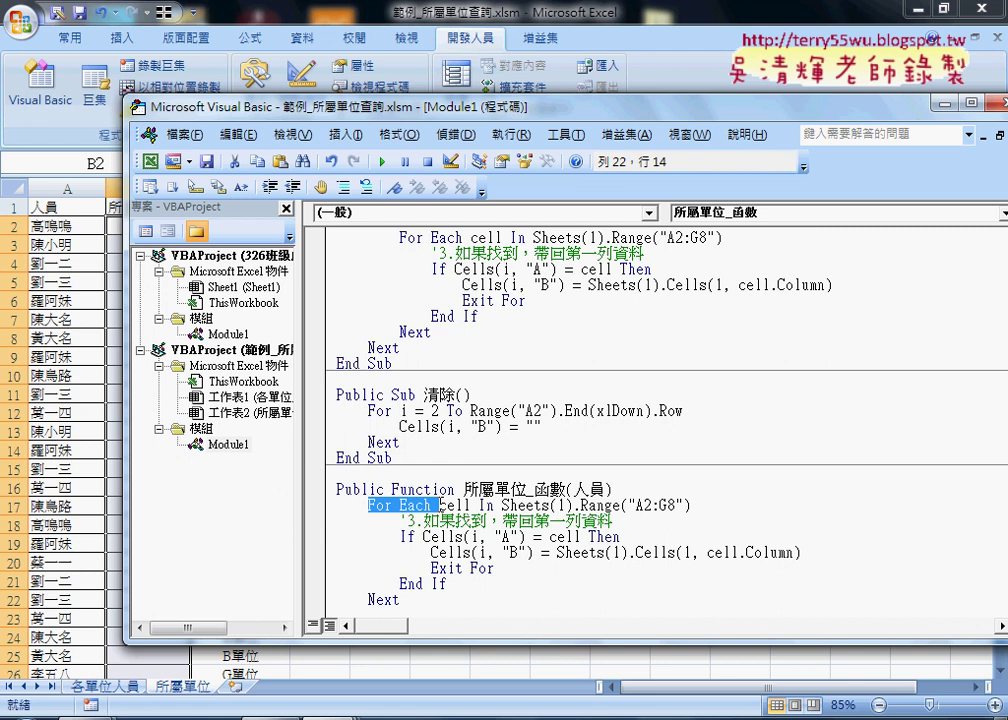
left_click(468, 505)
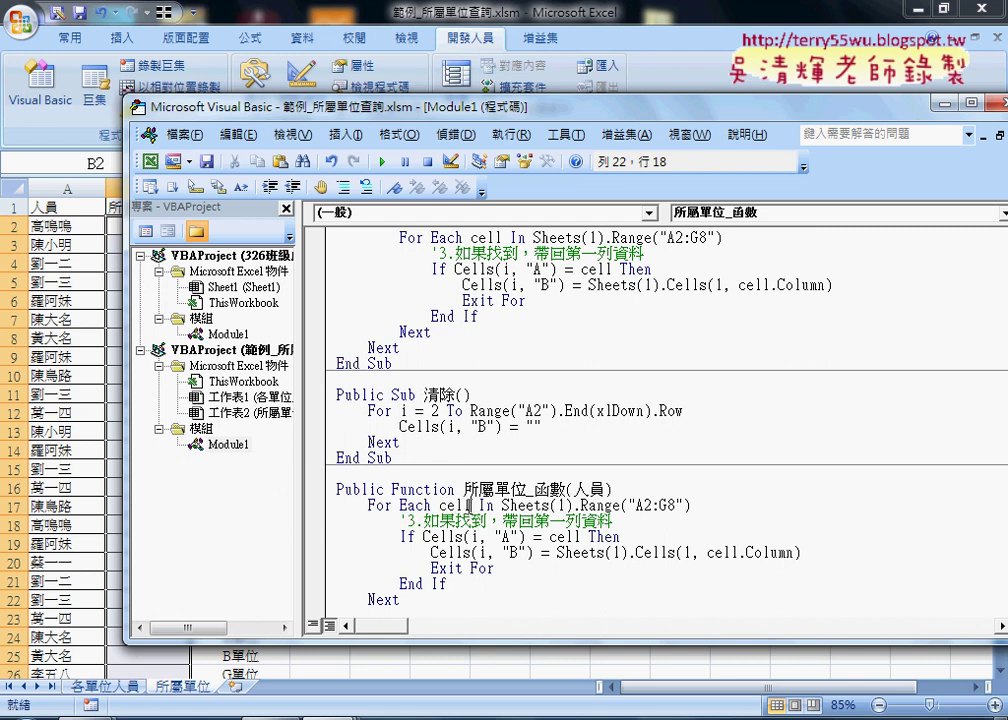
left_click_drag(502, 505, 693, 506)
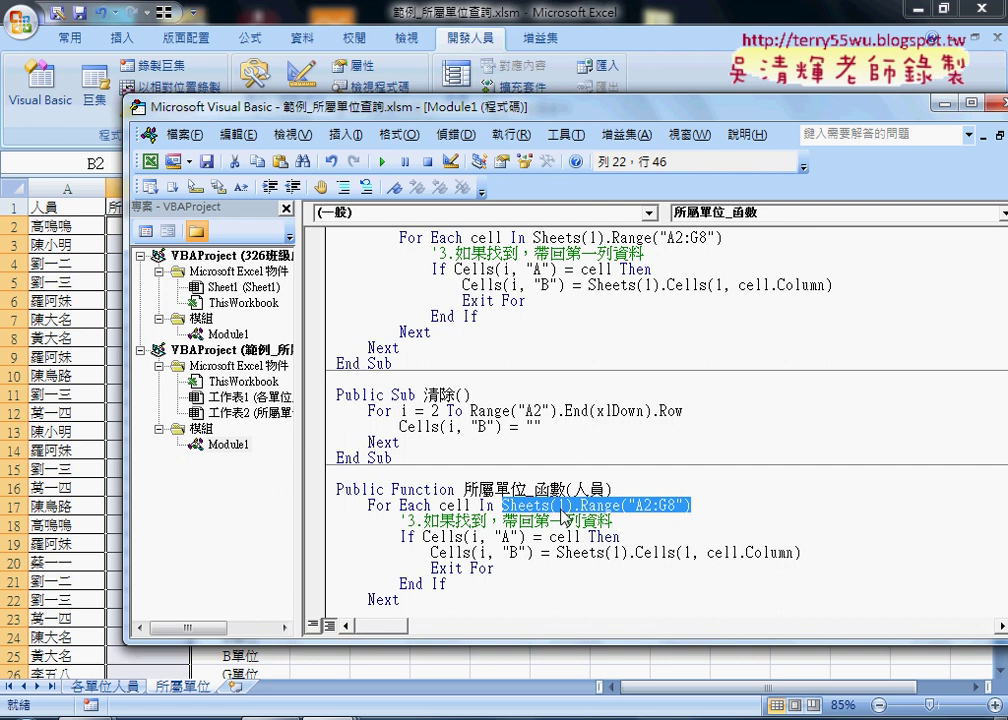
left_click_drag(440, 505, 468, 505)
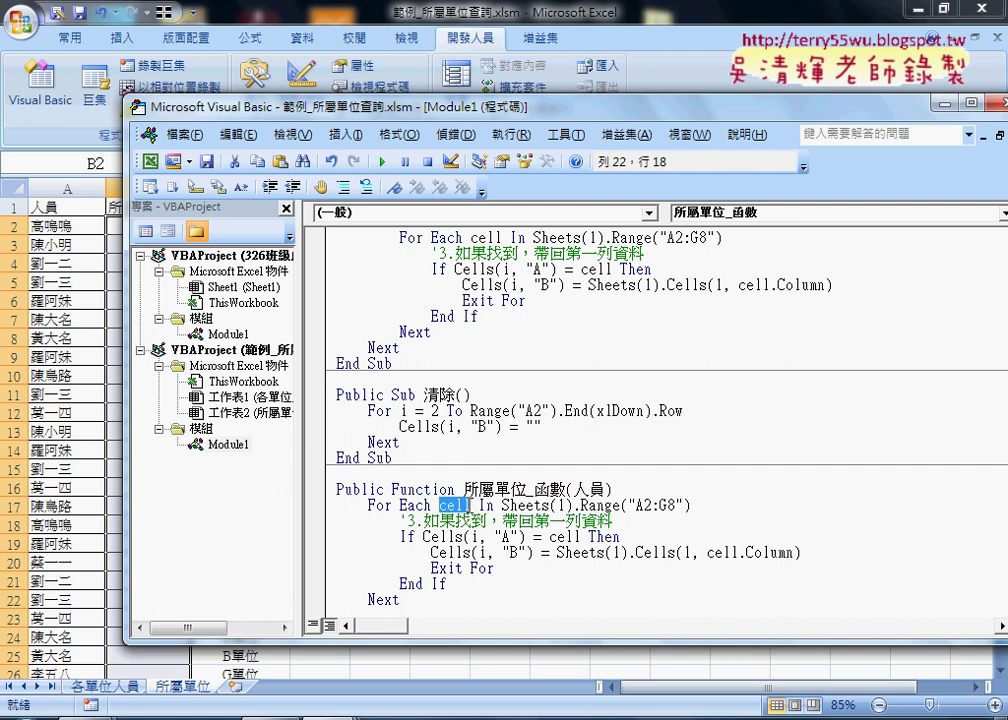
left_click_drag(580, 536, 423, 536)
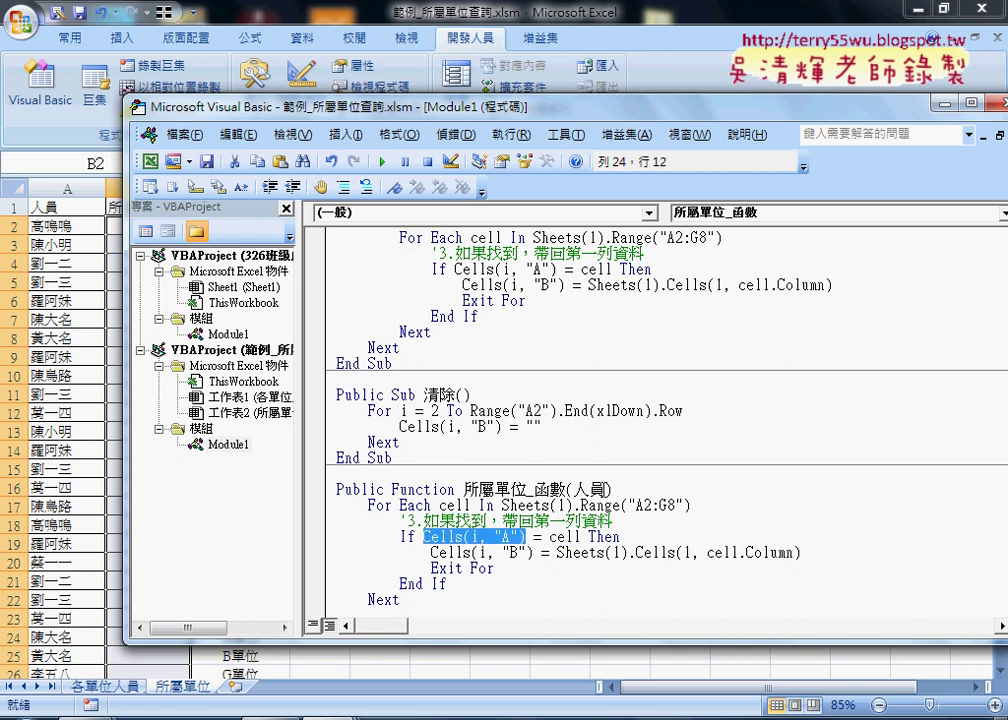
Replace Cells(i, "A") in the If condition with the 人員 parameter.
left_click_drag(605, 490, 574, 490)
right_click(580, 492)
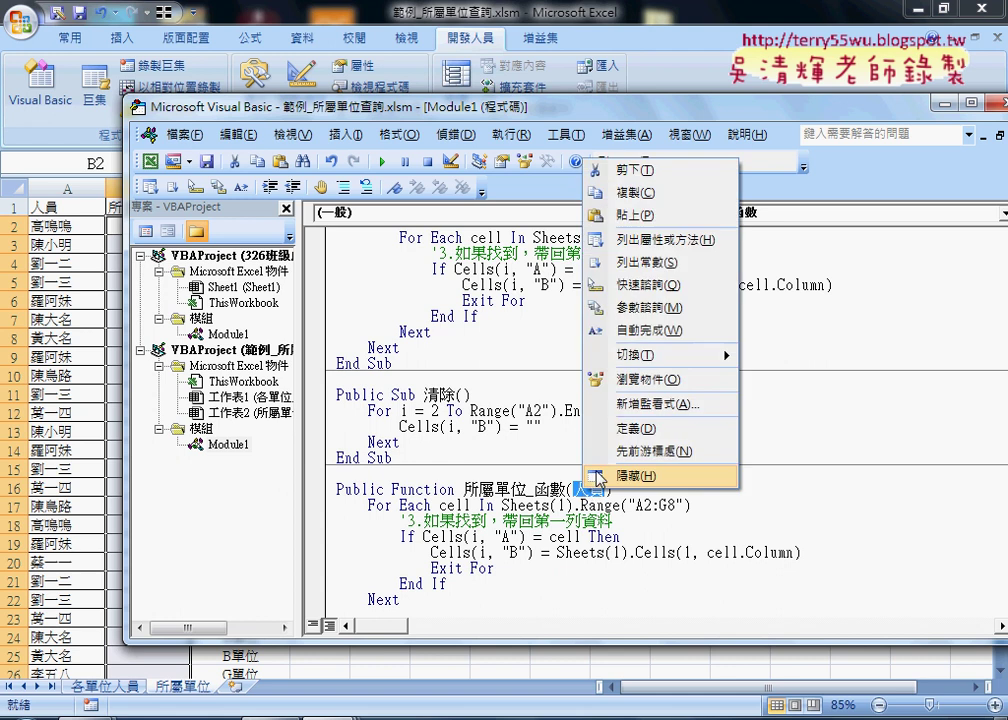
left_click(600, 194)
left_click_drag(527, 536, 423, 536)
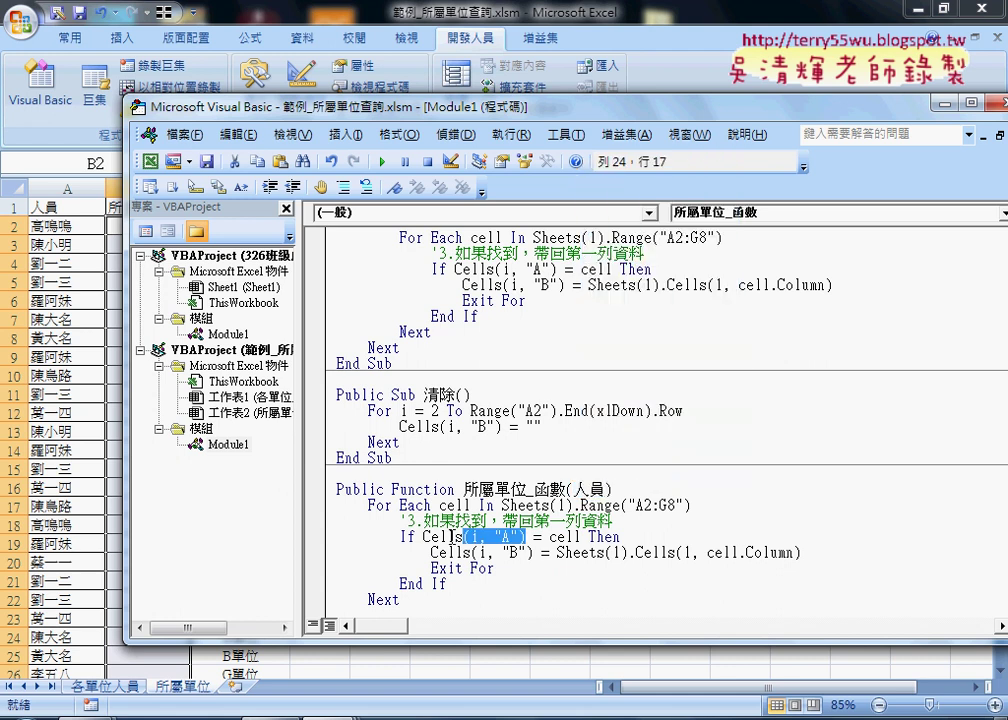
right_click(556, 532)
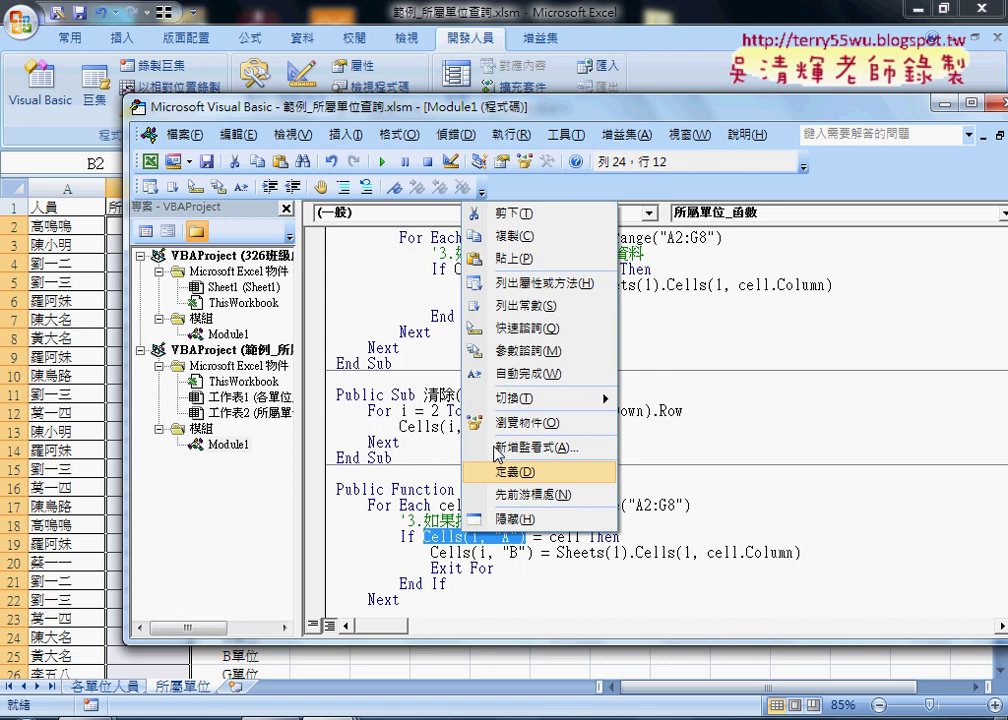
left_click(585, 253)
Review the updated If 人員 = cell Then line and the searched range.
left_click_drag(511, 537, 478, 537)
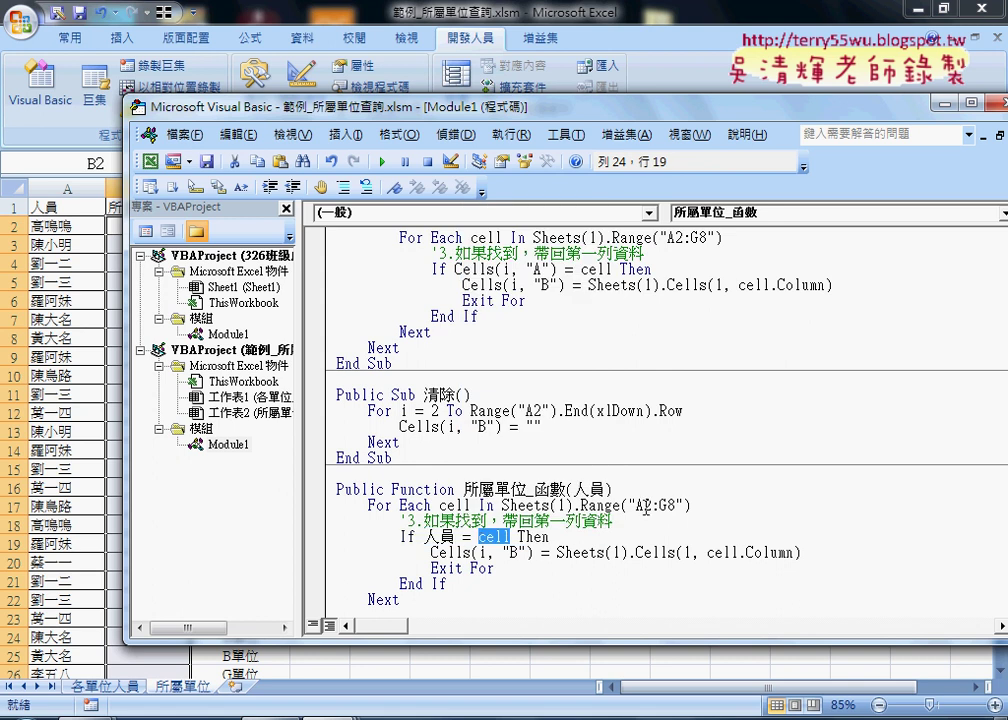
left_click(686, 505)
left_click_drag(686, 505, 502, 505)
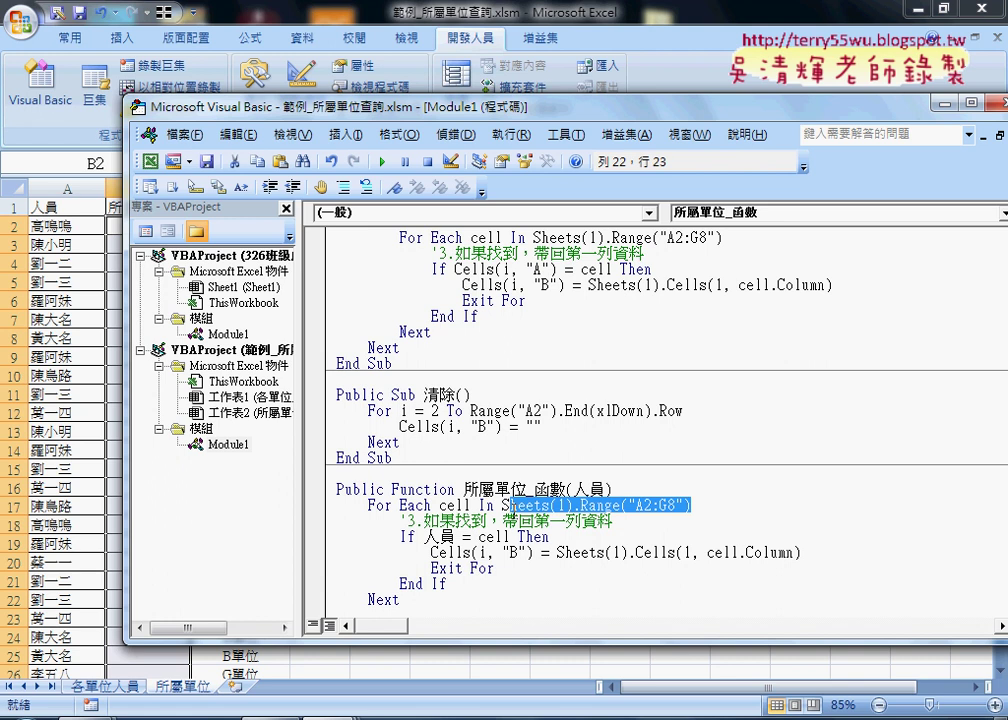
left_click(454, 505)
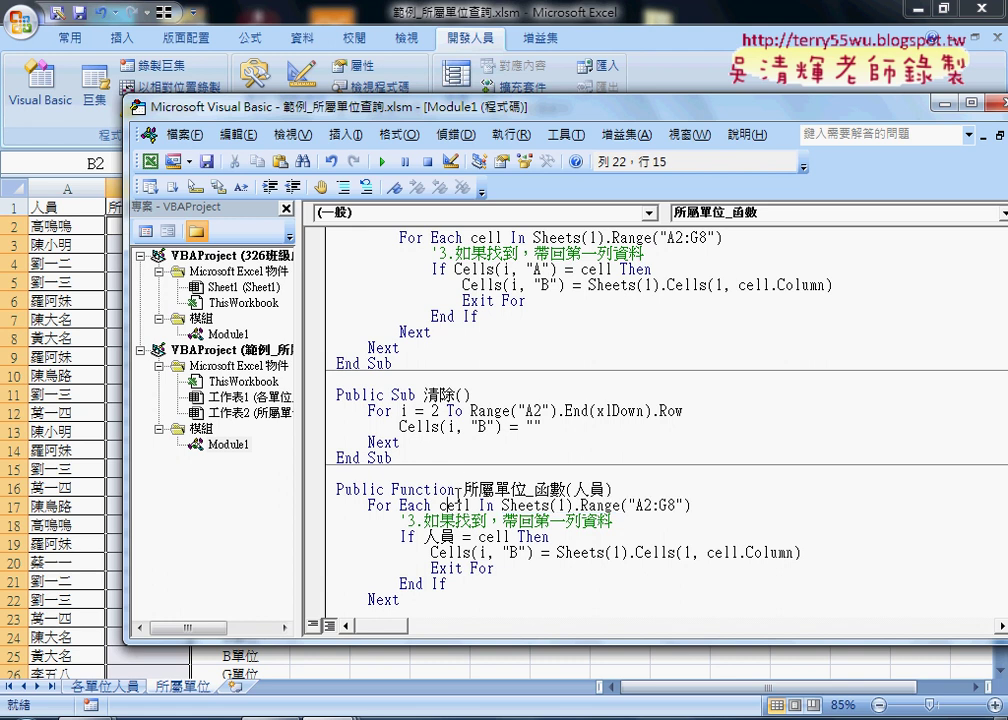
double_click(487, 538)
Replace the Cells(i, "B") assignment target with the function name 所屬單位_函數.
left_click(454, 537)
left_click_drag(564, 552, 620, 552)
left_click_drag(533, 552, 431, 552)
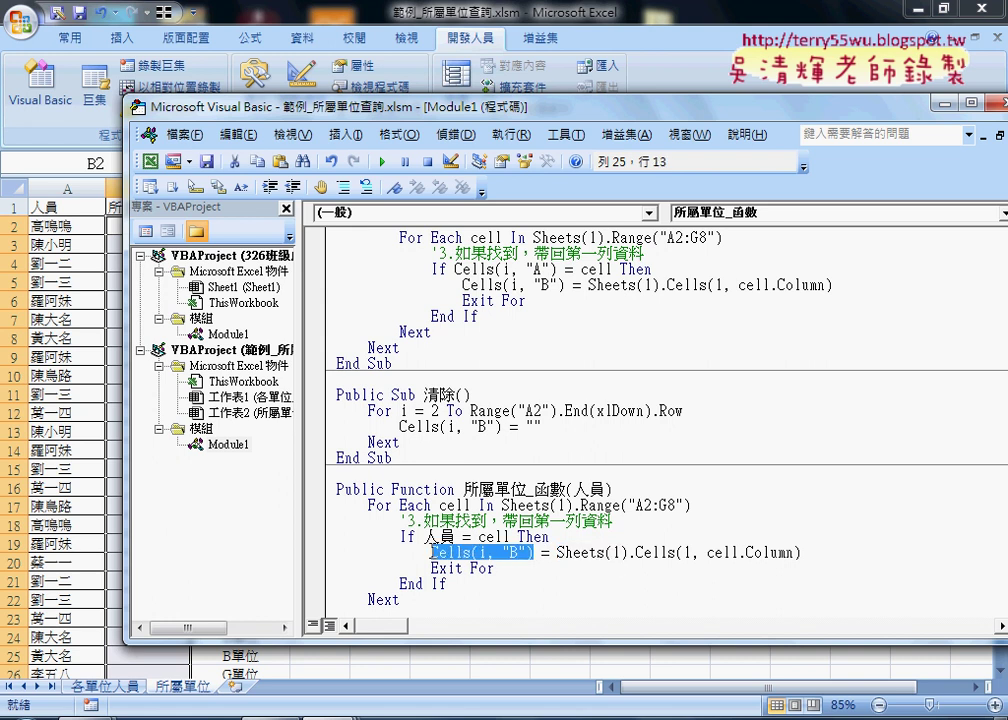
left_click_drag(463, 489, 567, 489)
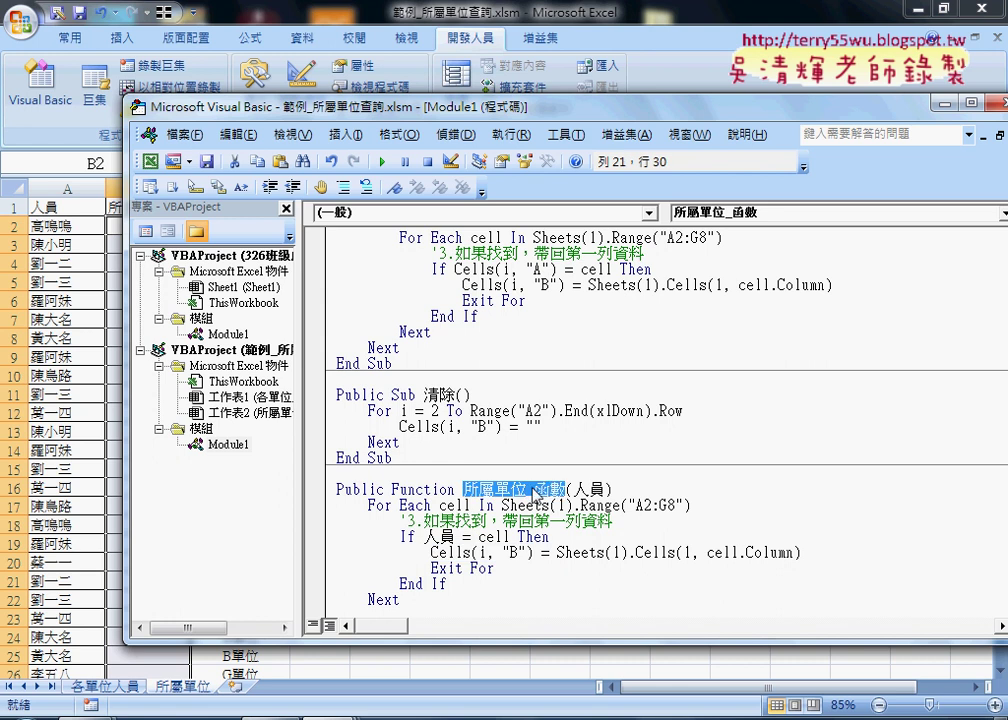
right_click(540, 494)
left_click(560, 191)
left_click_drag(540, 552, 433, 552)
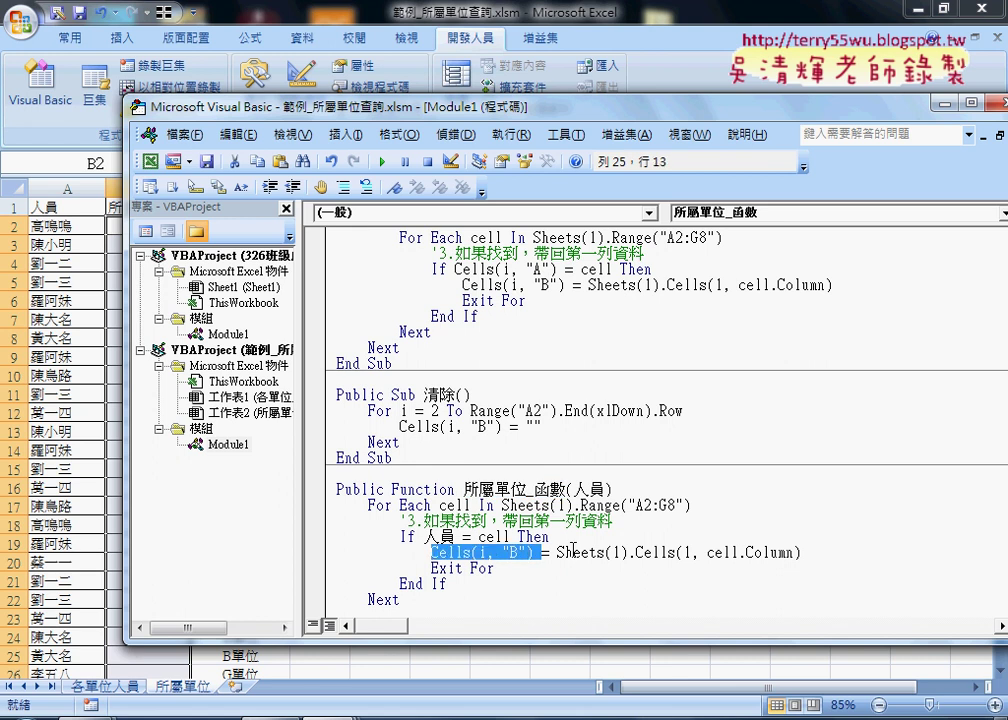
key("ctrl+v")
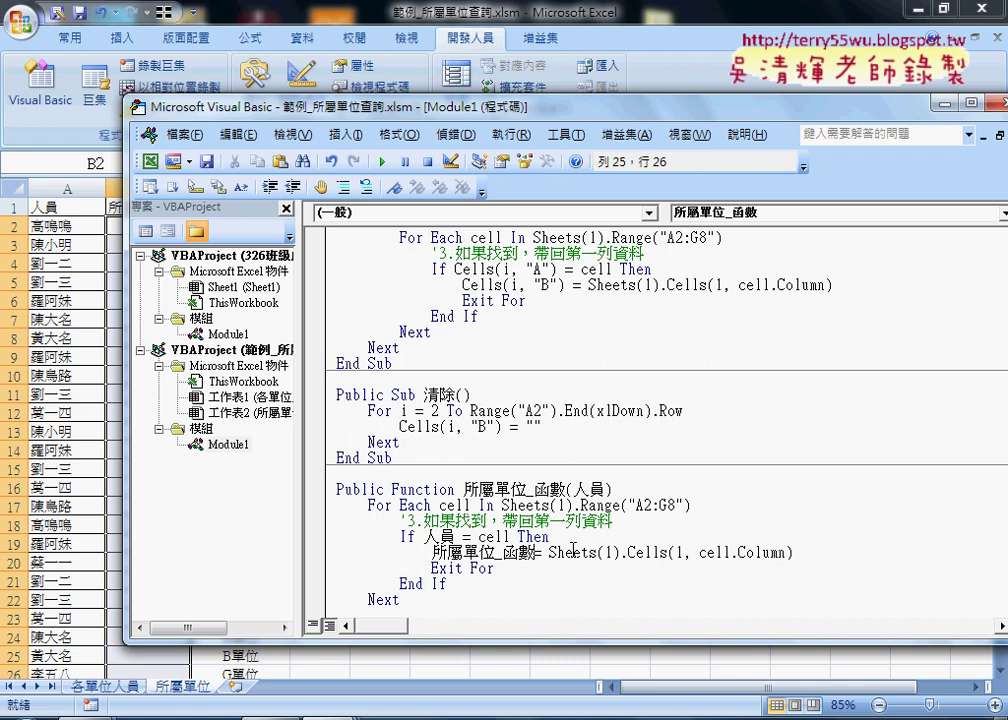
Review the returned expression Sheets(1).Cells(1, cell.Column) and move the editor window aside.
left_click(645, 552)
left_click(688, 552)
key("shift+Left")
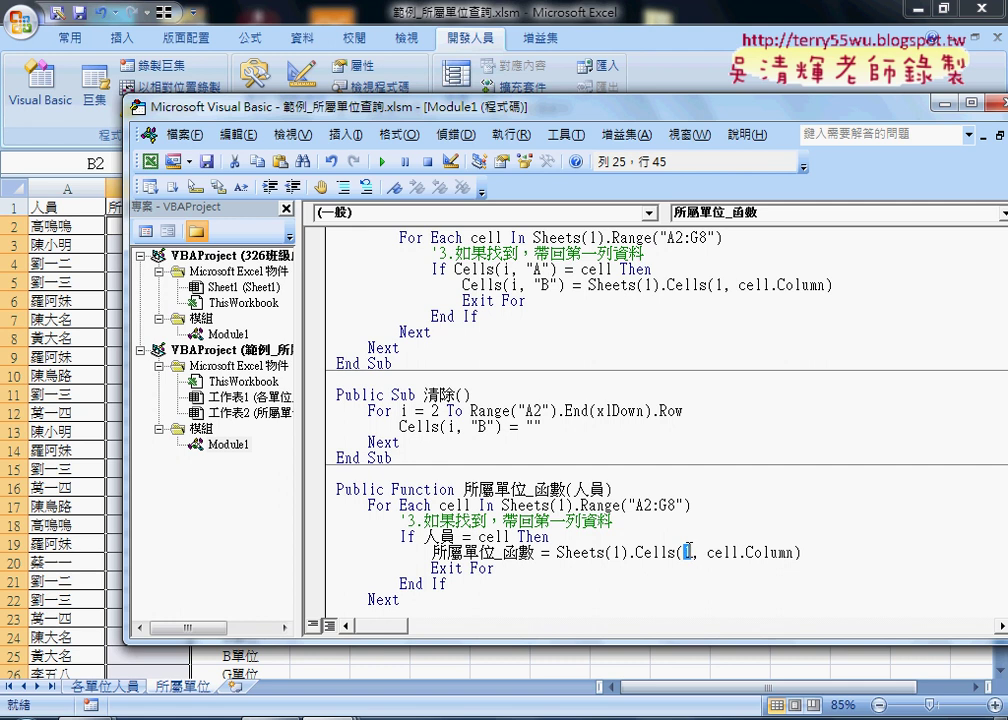
double_click(712, 552)
left_click_drag(795, 552, 712, 552)
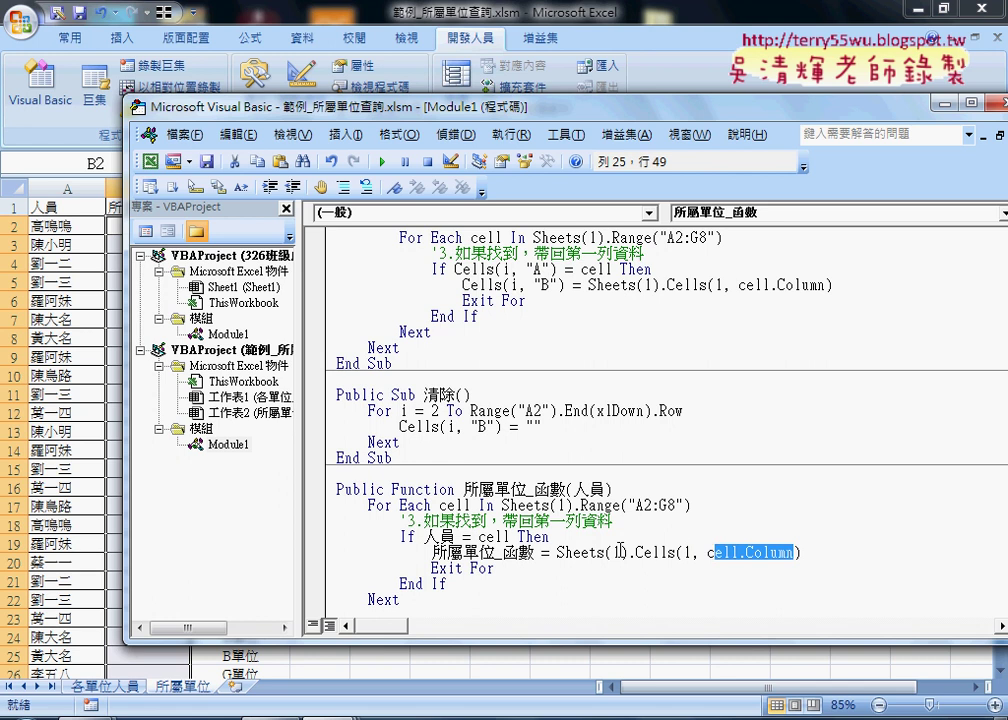
left_click_drag(557, 552, 773, 555)
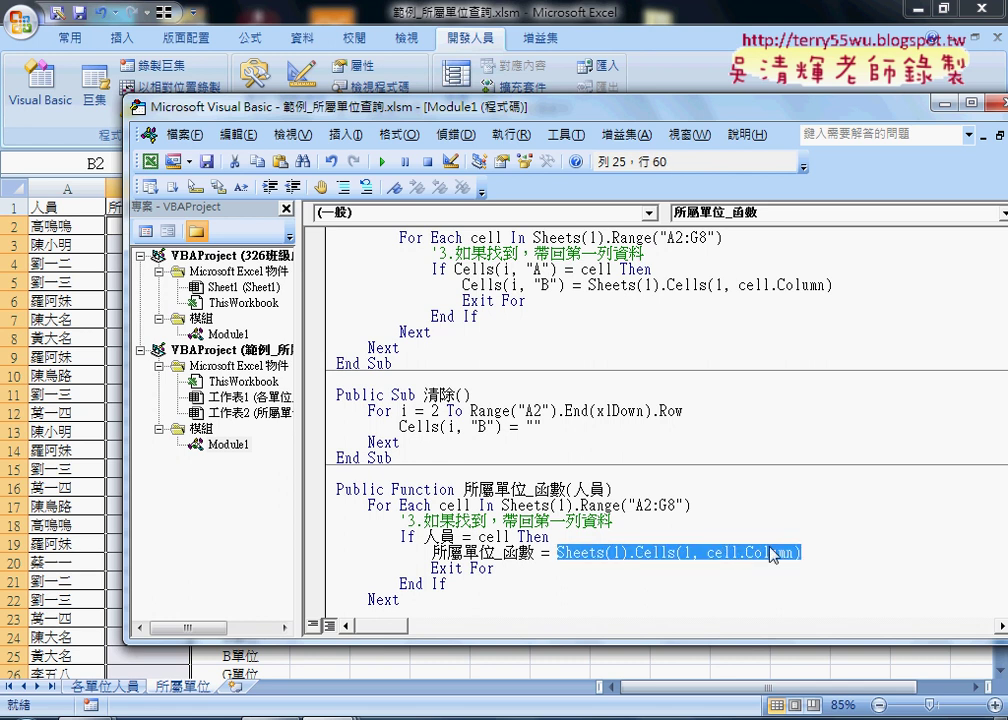
left_click(549, 483)
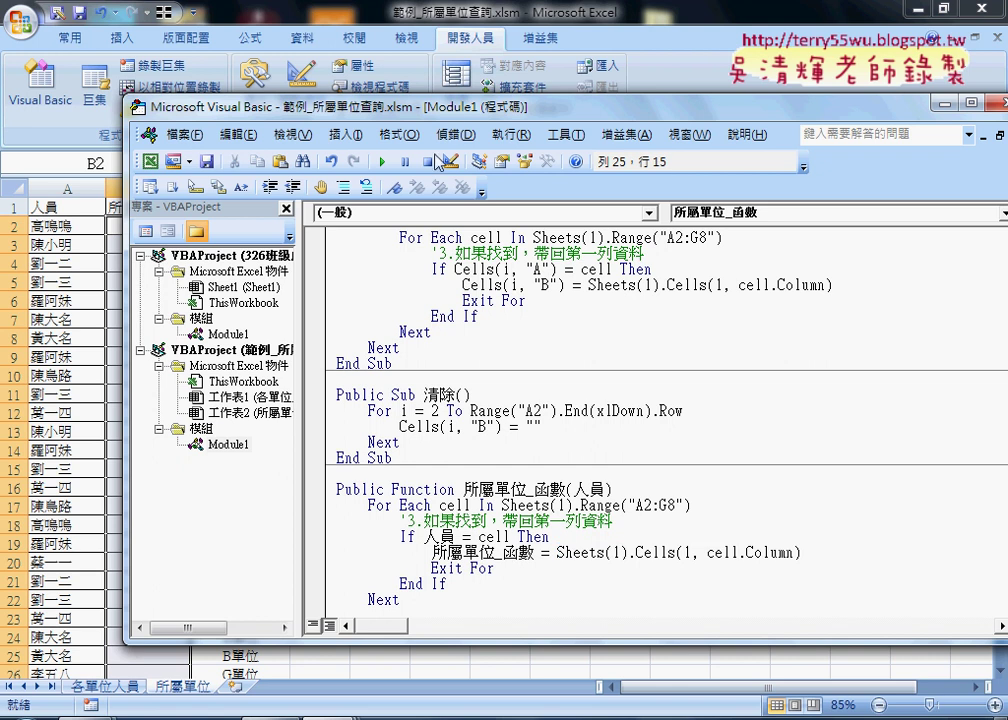
left_click_drag(350, 100, 439, 108)
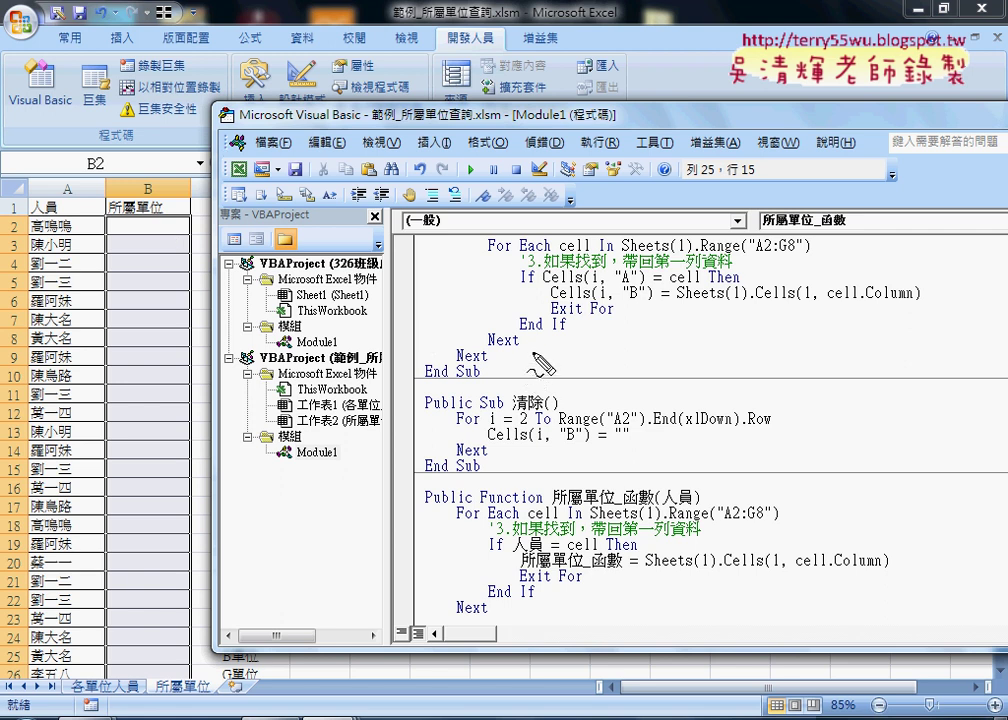
left_click_drag(486, 346, 533, 349)
mouse_move(461, 330)
left_mouse_down()
mouse_move(601, 344)
mouse_move(592, 492)
mouse_move(616, 480)
left_mouse_up()
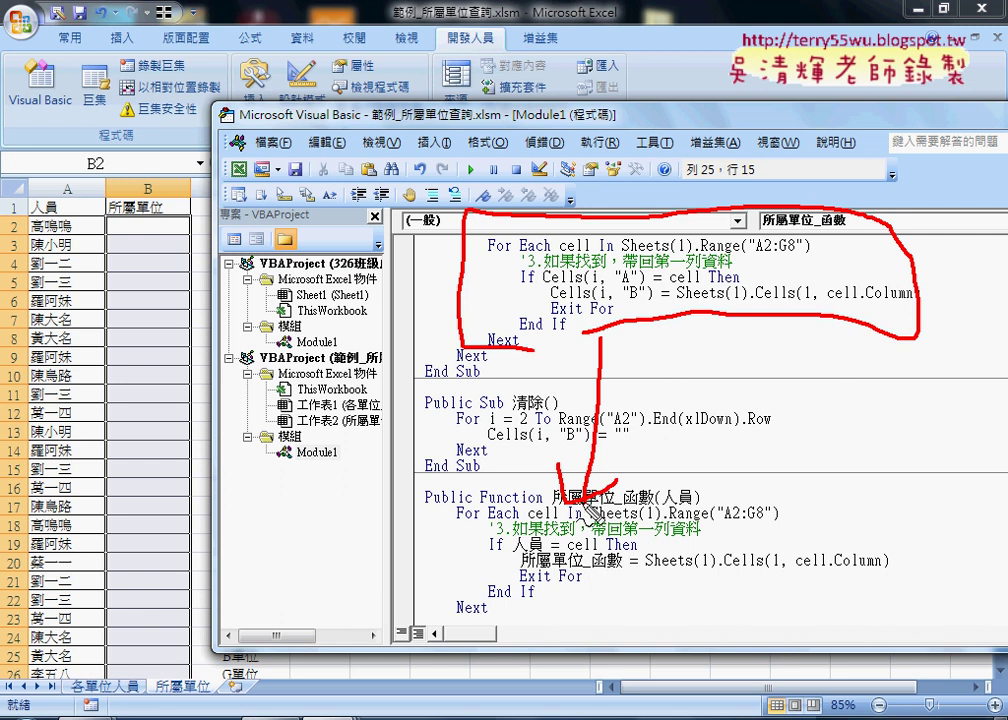
left_click_drag(512, 549, 546, 546)
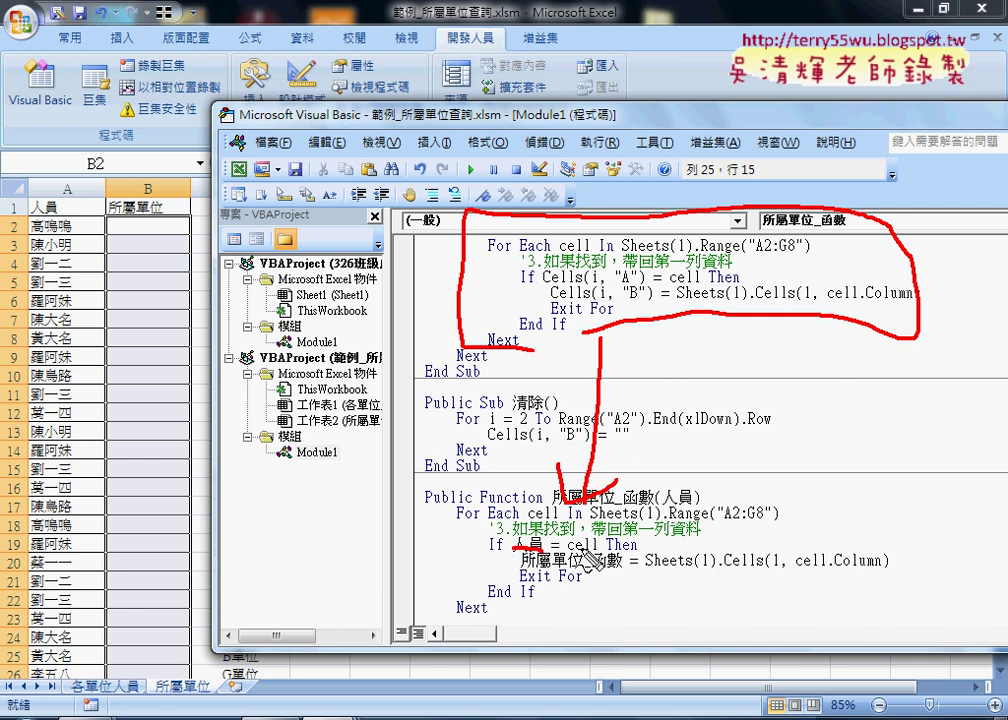
left_click_drag(550, 283, 640, 296)
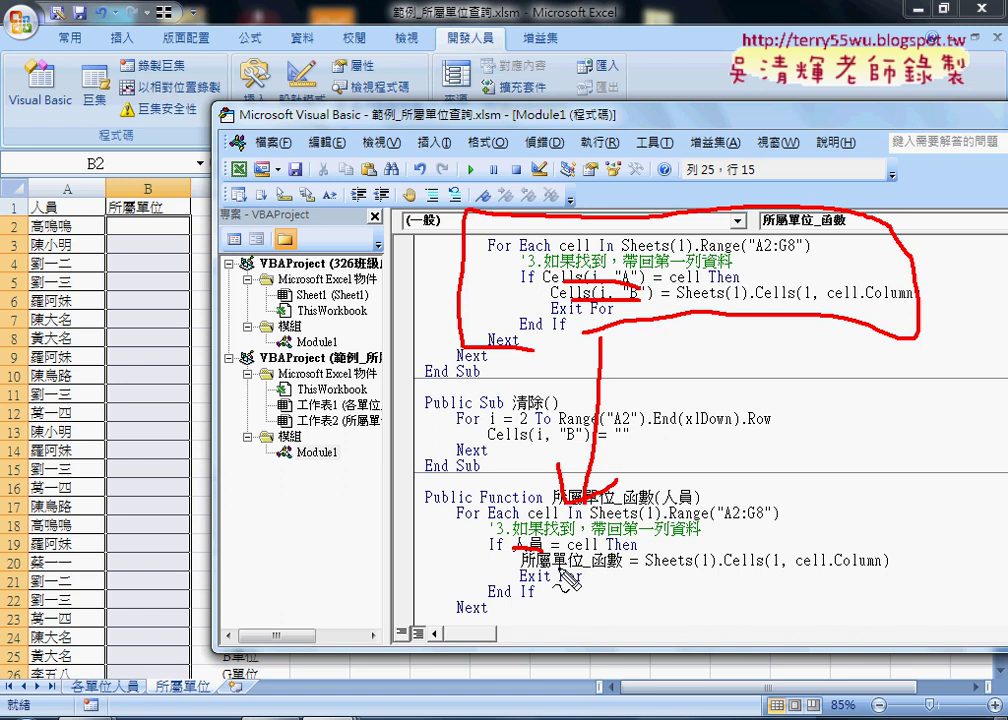
left_click_drag(610, 584, 635, 588)
left_click_drag(522, 568, 628, 568)
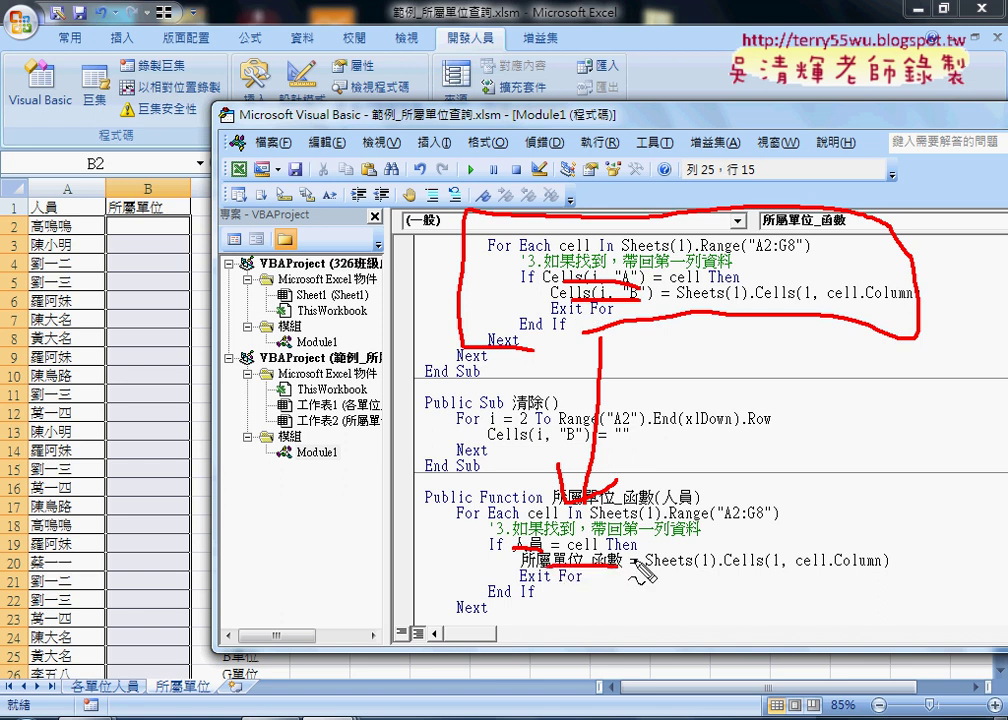
key("Escape")
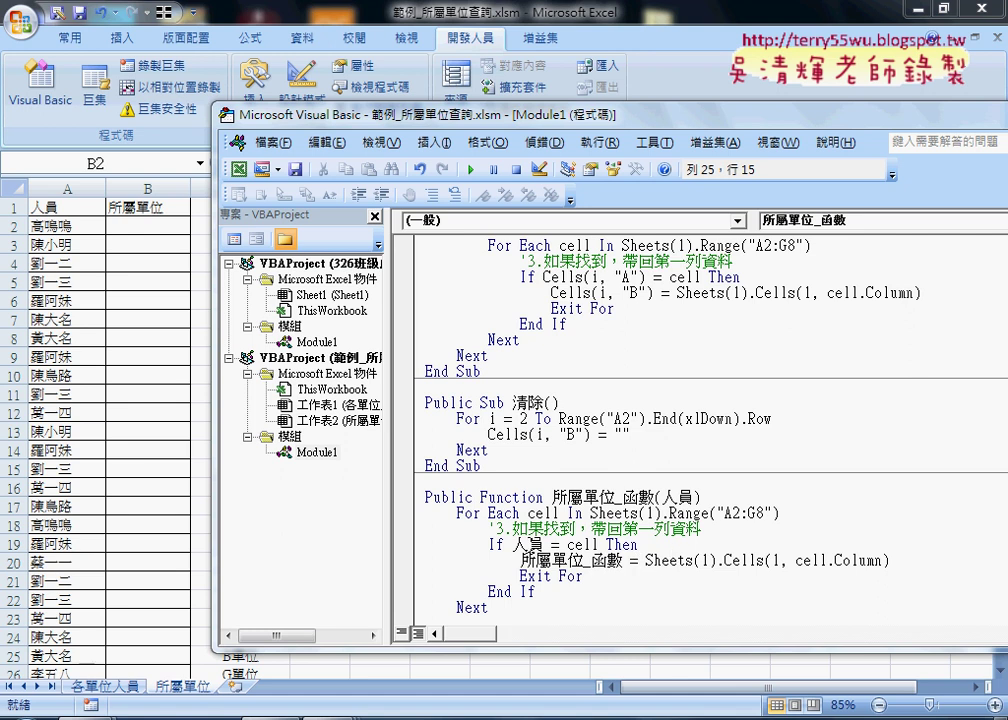
Set a breakpoint on the function's For Each line and return to cell B2 in Excel.
left_click(406, 513)
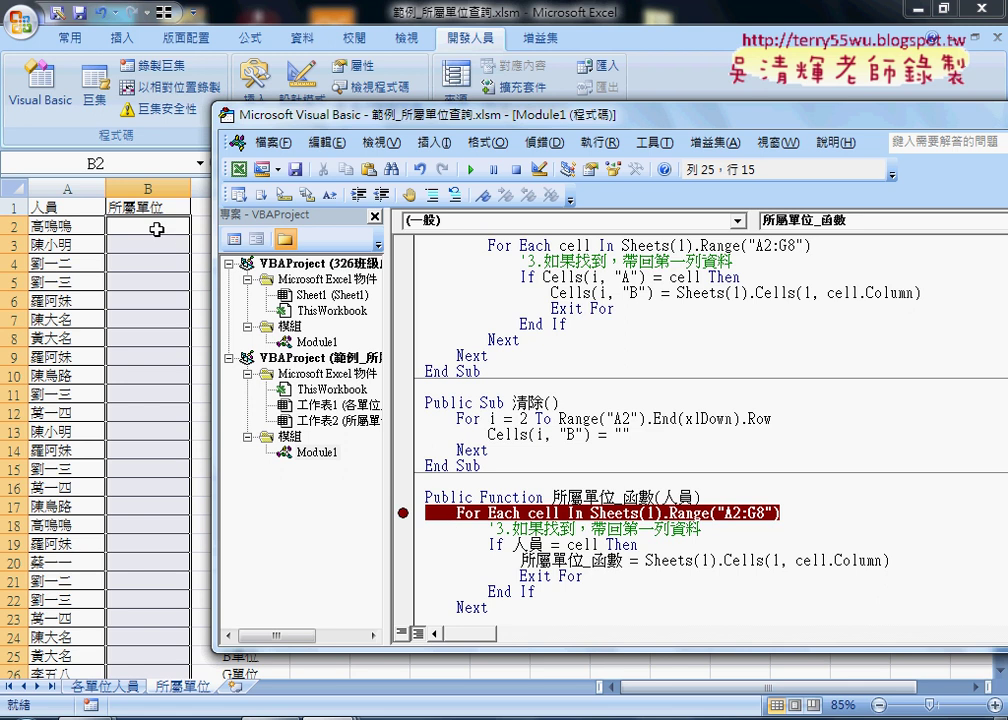
left_click(157, 229)
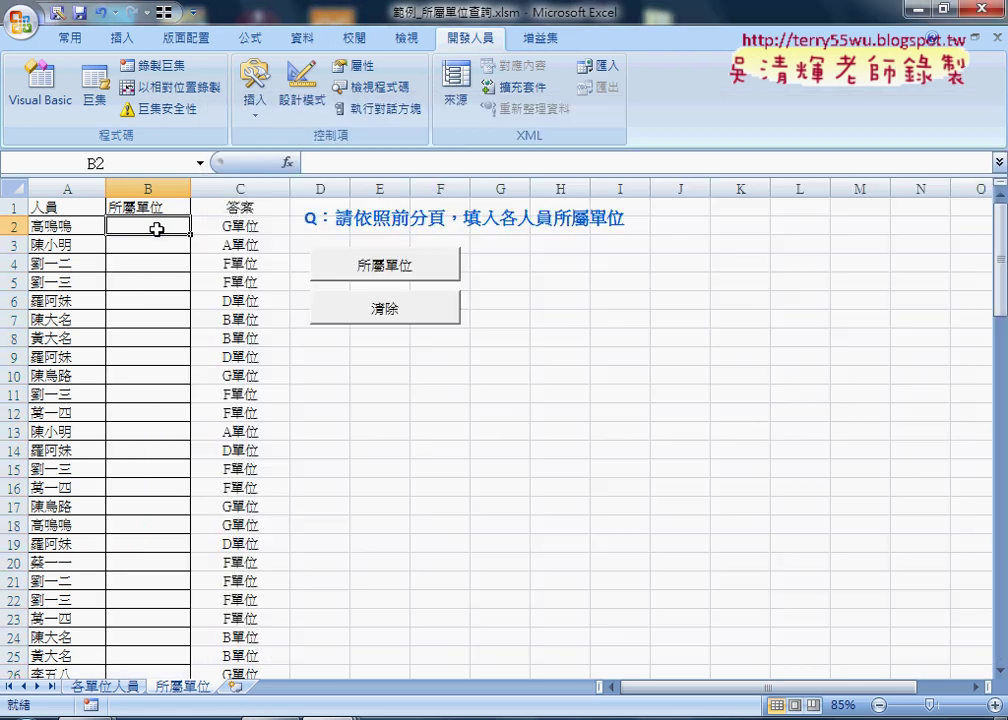
Insert =所屬單位_函數(A2) into B2 from the User Defined category, triggering the breakpoint.
left_click(290, 164)
left_click(552, 162)
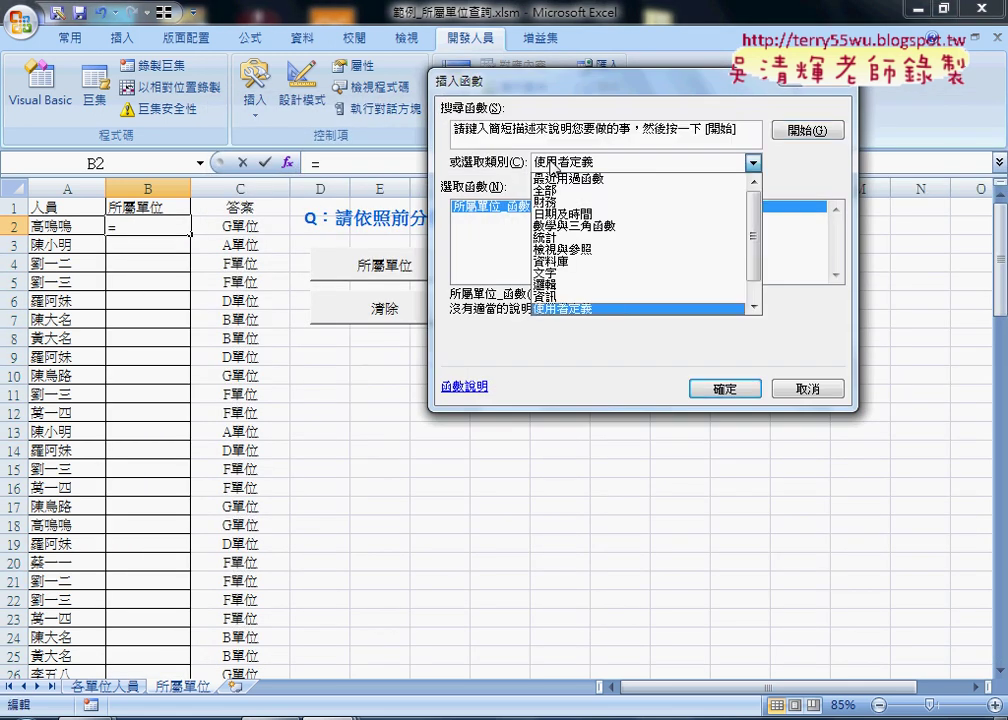
left_click(572, 309)
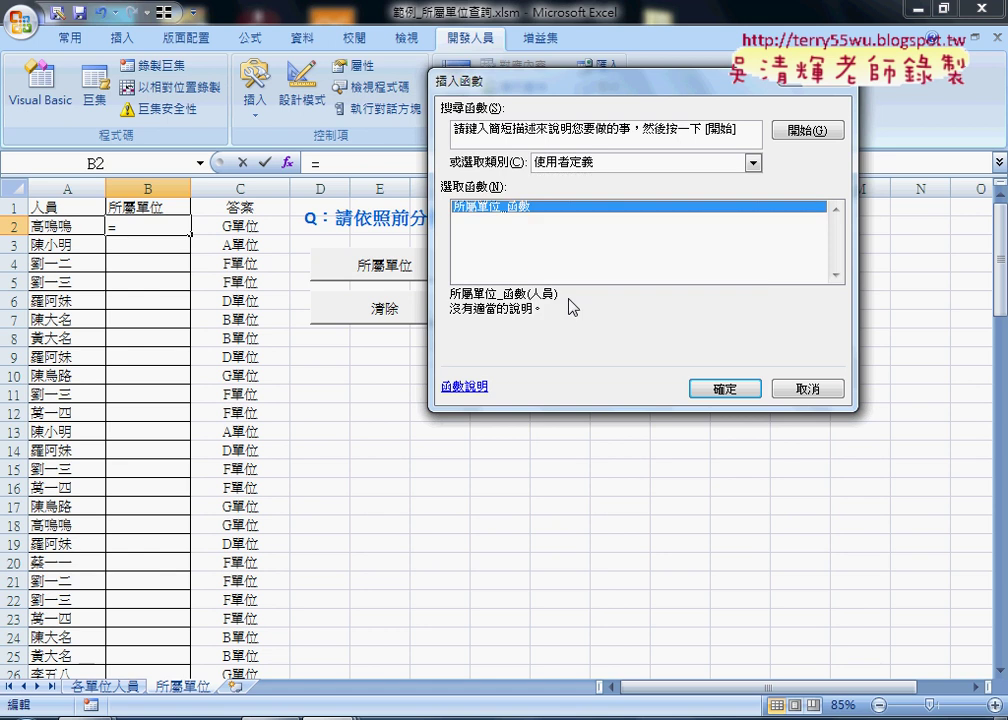
double_click(493, 215)
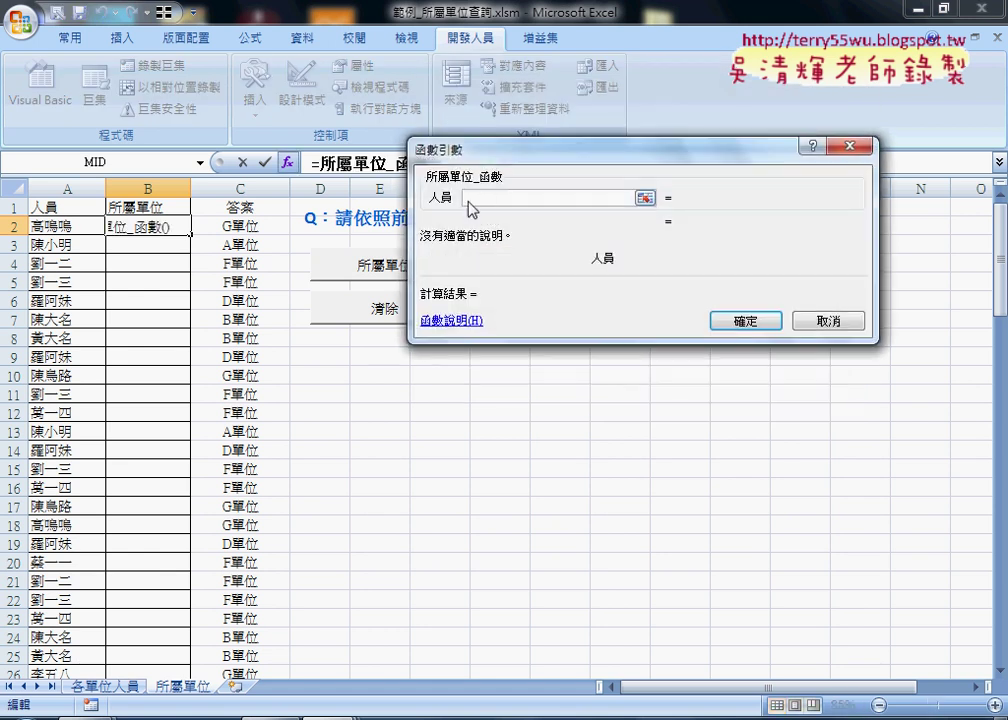
left_click(70, 229)
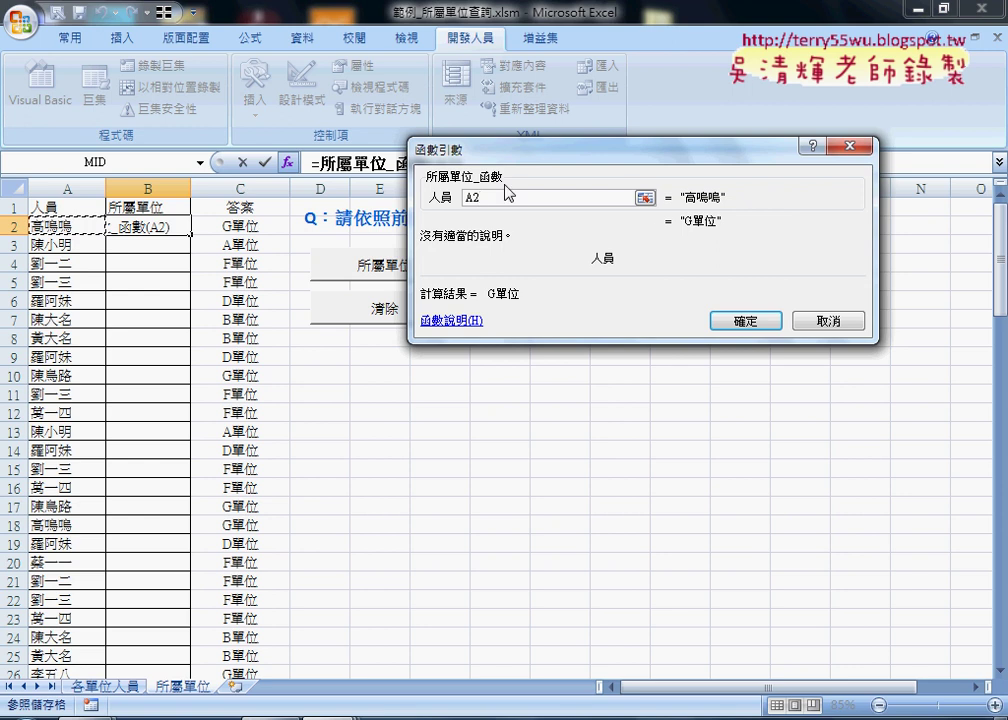
left_click(748, 326)
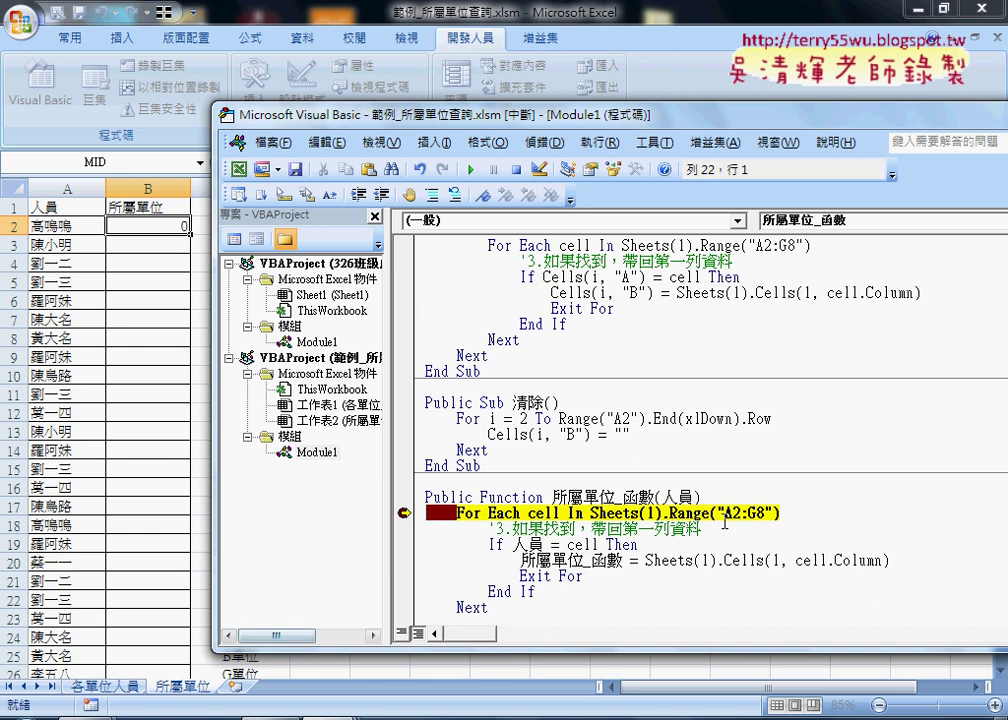
Step through the For Each loop iterations with F8, checking the searched range.
left_click_drag(778, 513, 590, 513)
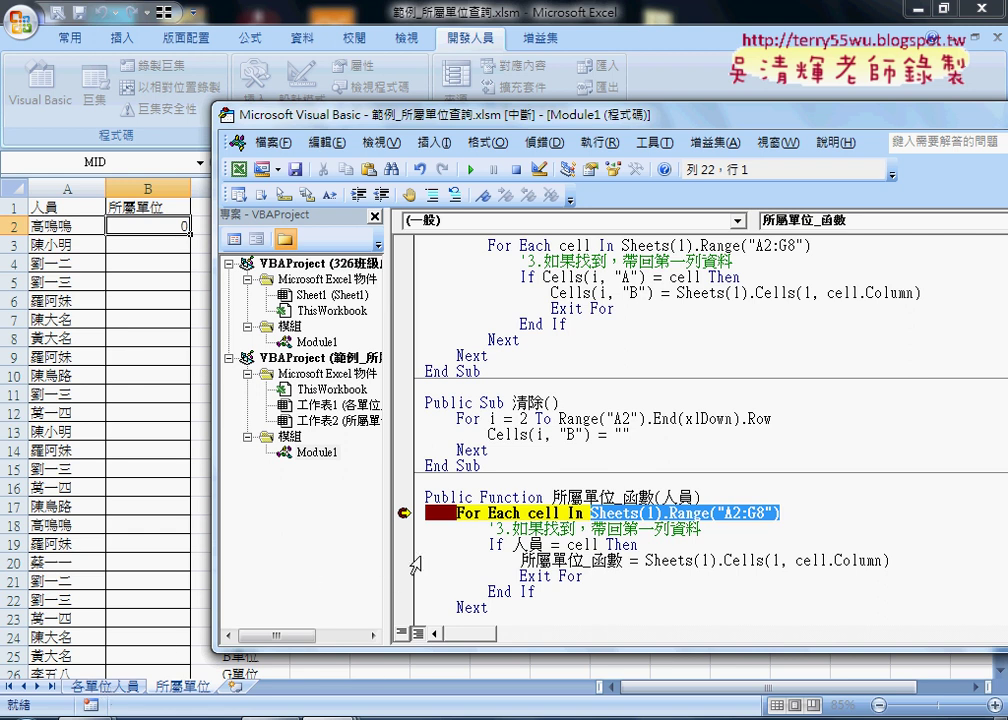
left_click(489, 544)
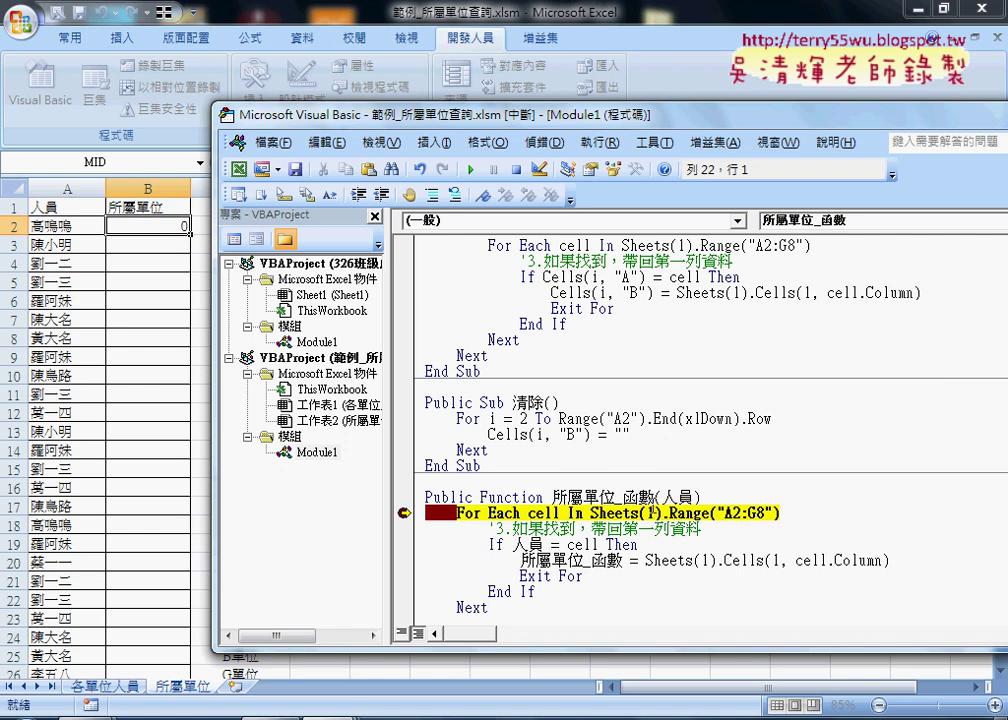
key("F8")
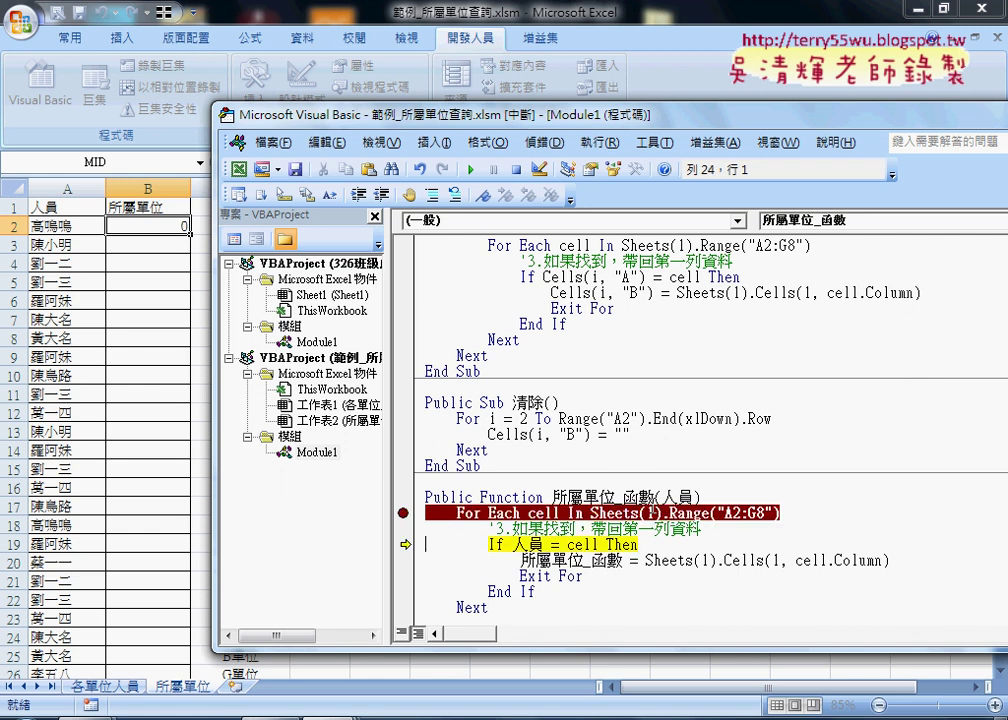
mouse_move(541, 512)
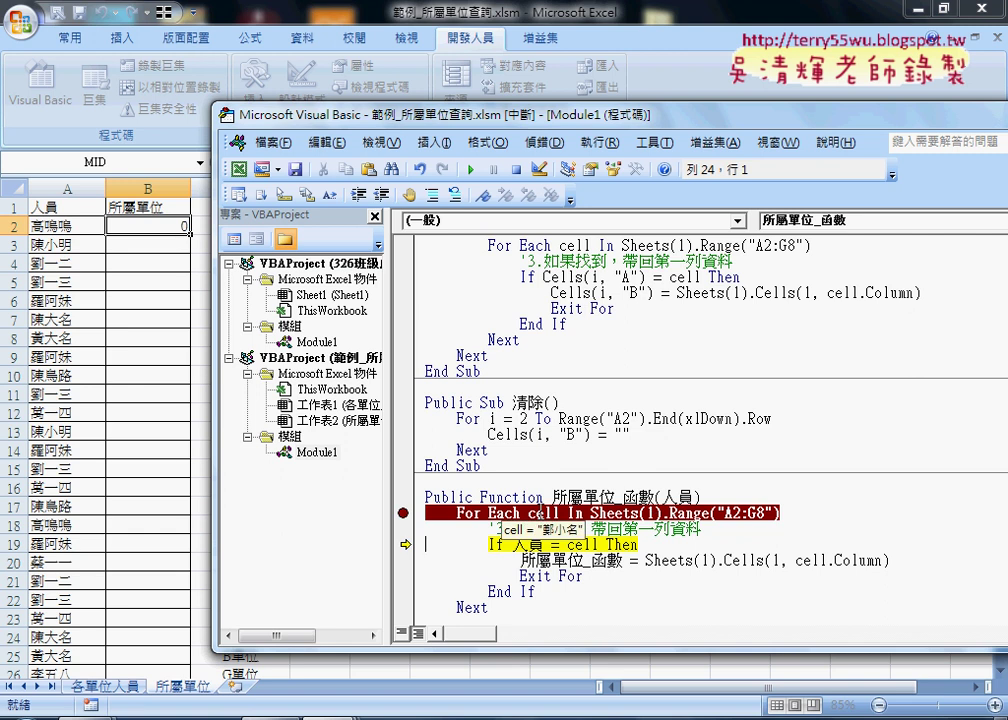
key("F8")
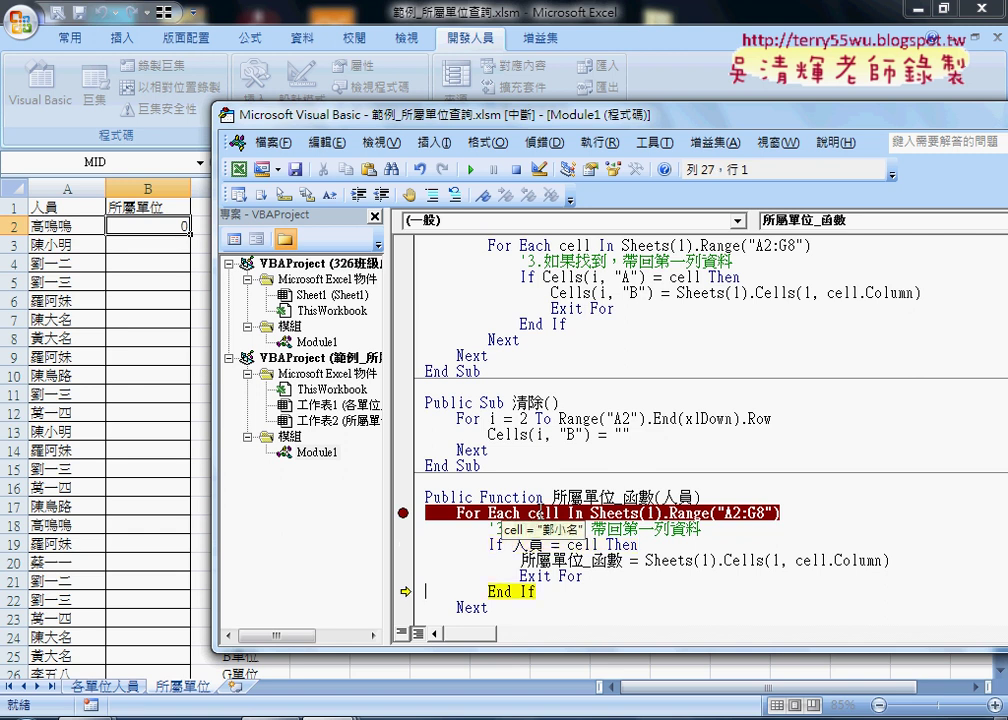
key("F8")
key("F8")
key("F8")
key("F8")
key("F8")
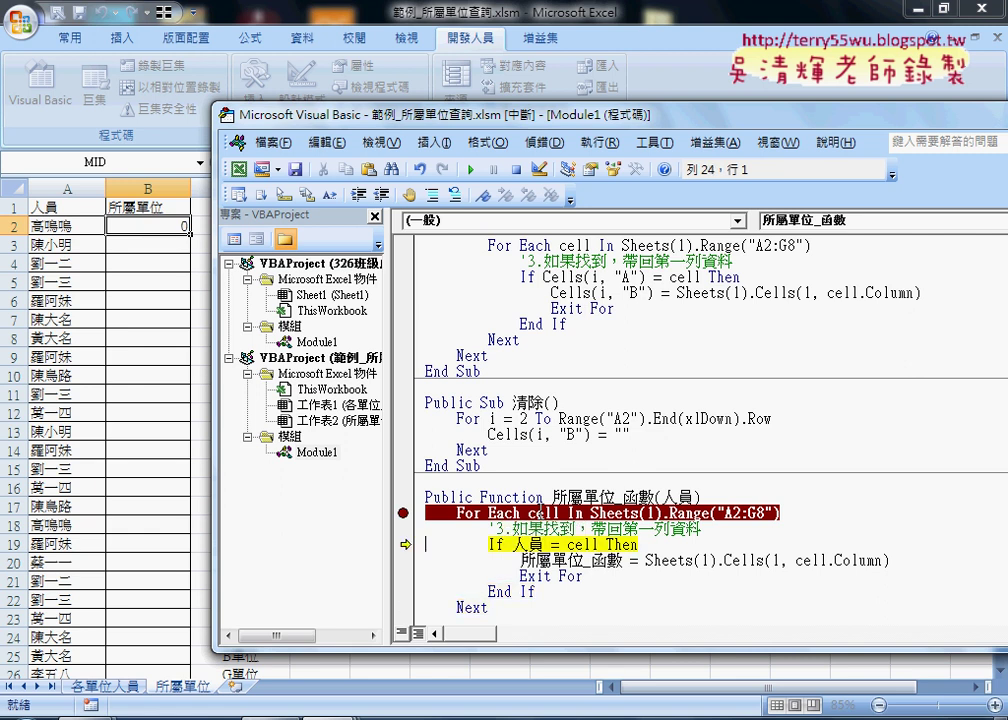
key("F8")
key("F8")
key("F8")
key("F8")
key("F8")
key("F8")
key("F8")
key("F8")
key("F8")
key("F8")
key("F8")
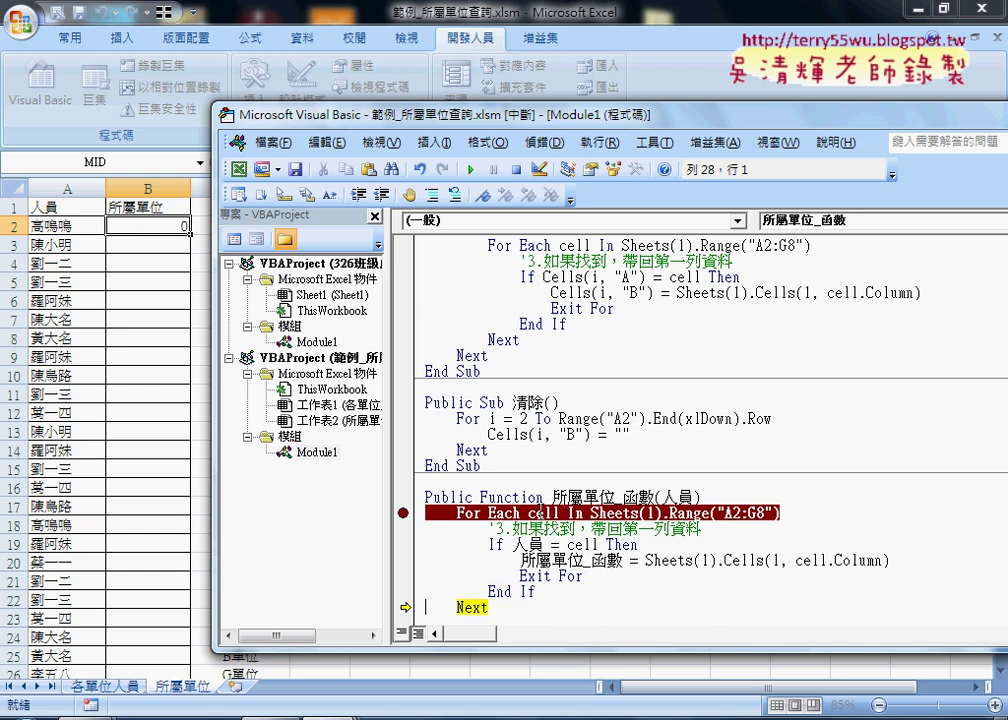
key("F8")
key("F8")
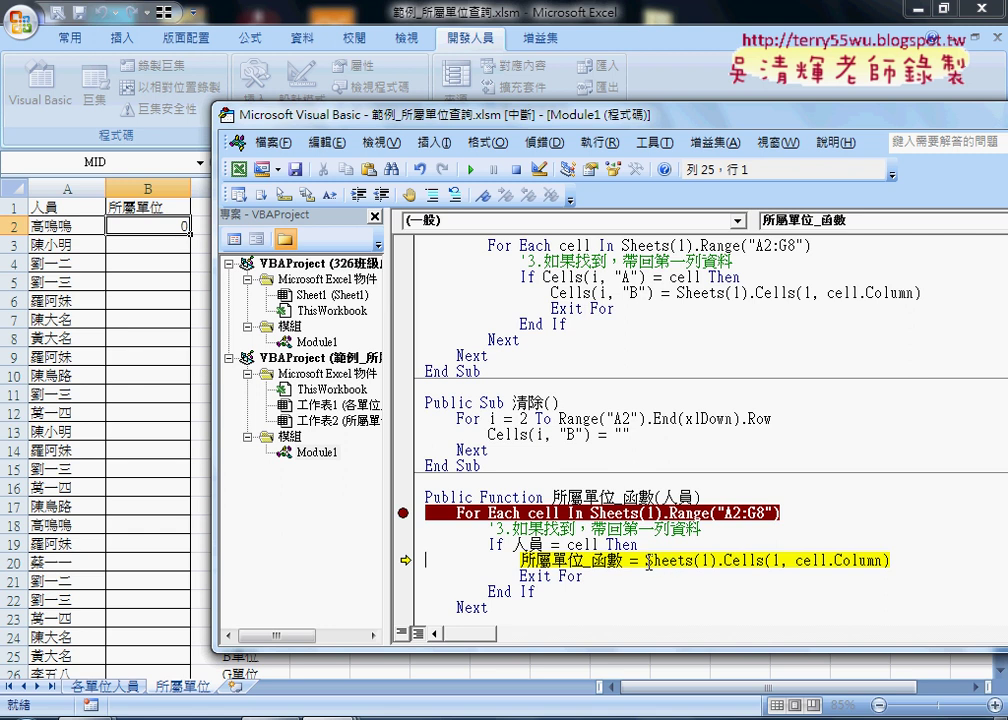
Inspect the Sheets(1).Cells(1, cell.Column) return, then step through Exit For to End Function.
left_click_drag(645, 560, 717, 560)
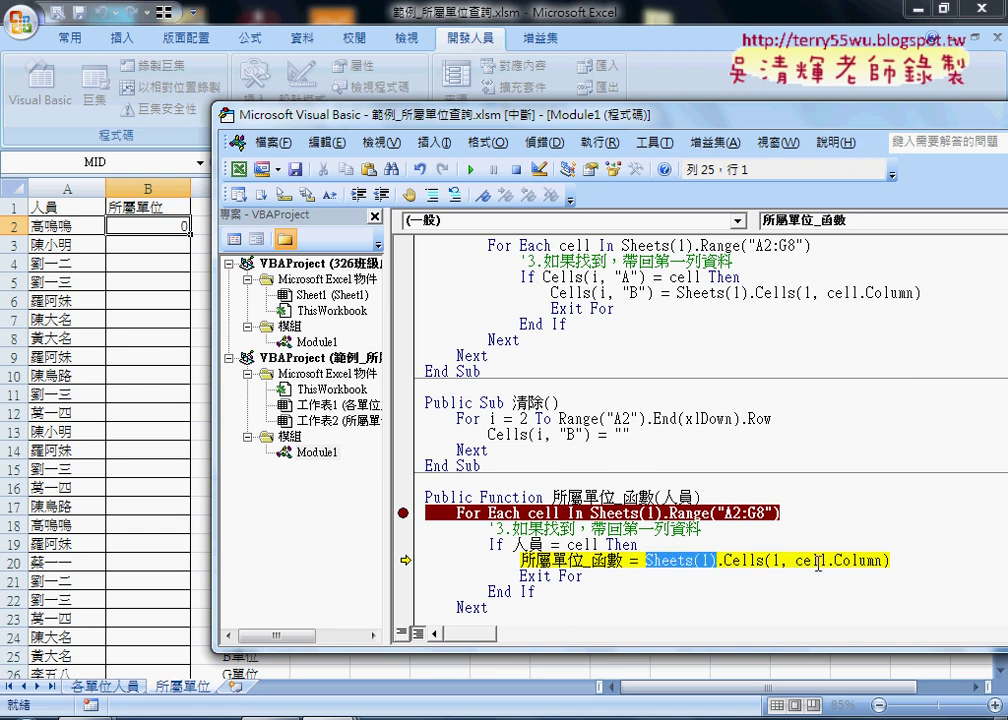
double_click(774, 560)
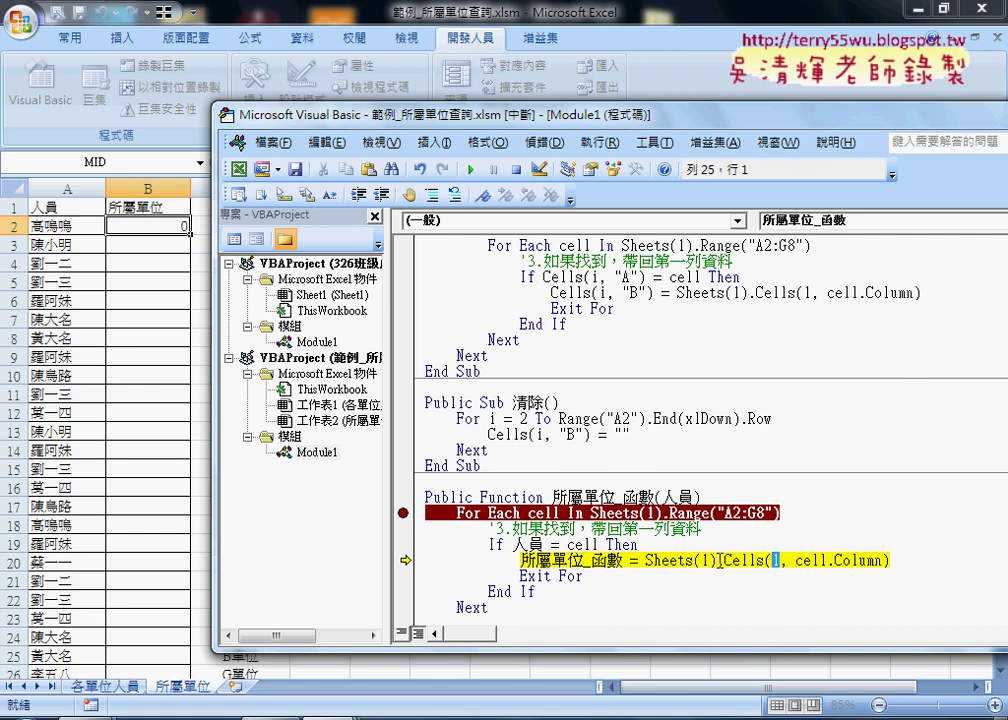
left_click_drag(717, 560, 645, 560)
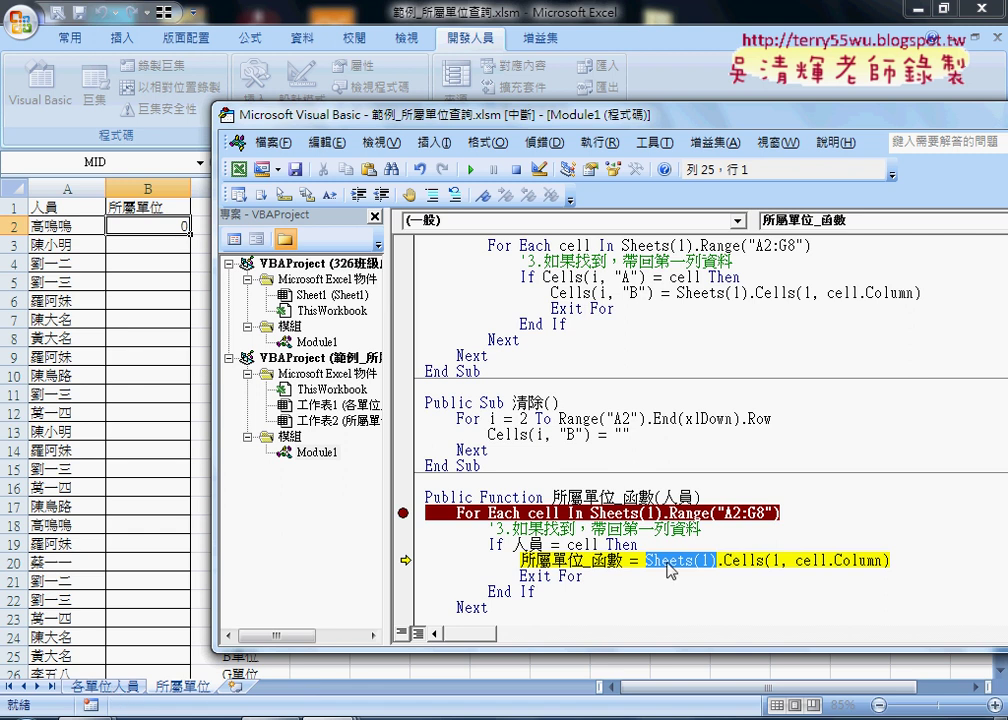
key("F8")
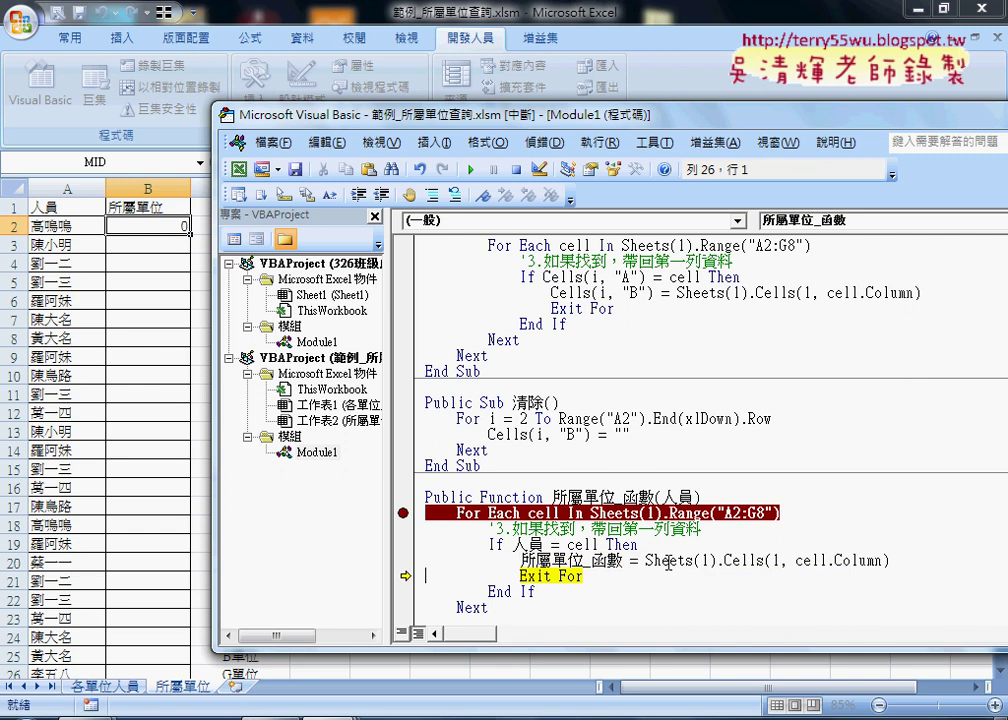
key("F8")
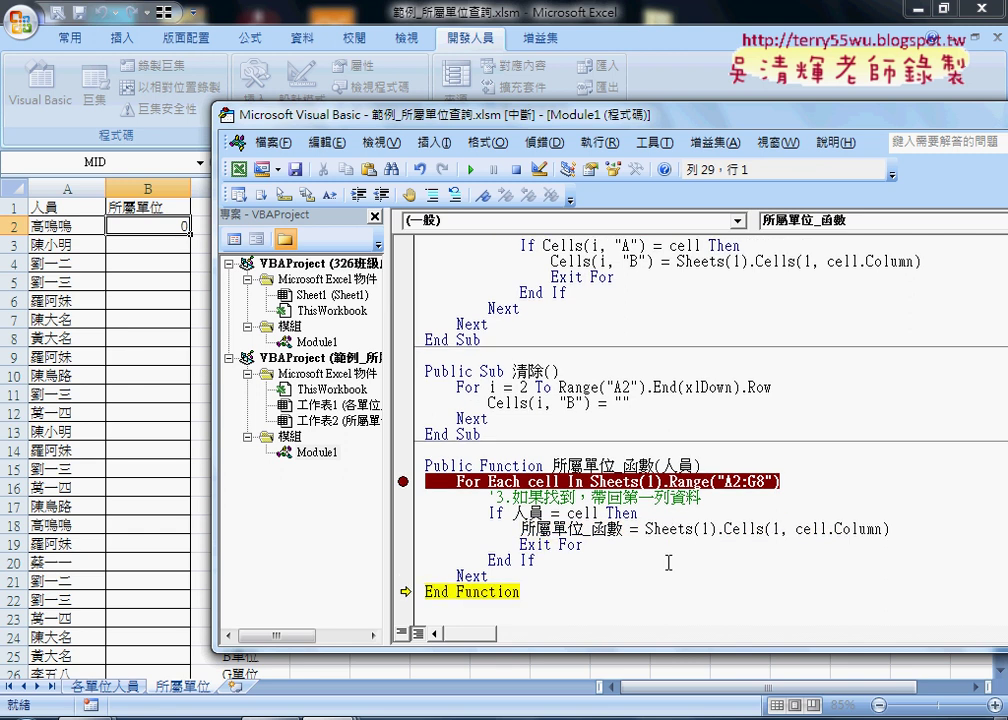
key("F8")
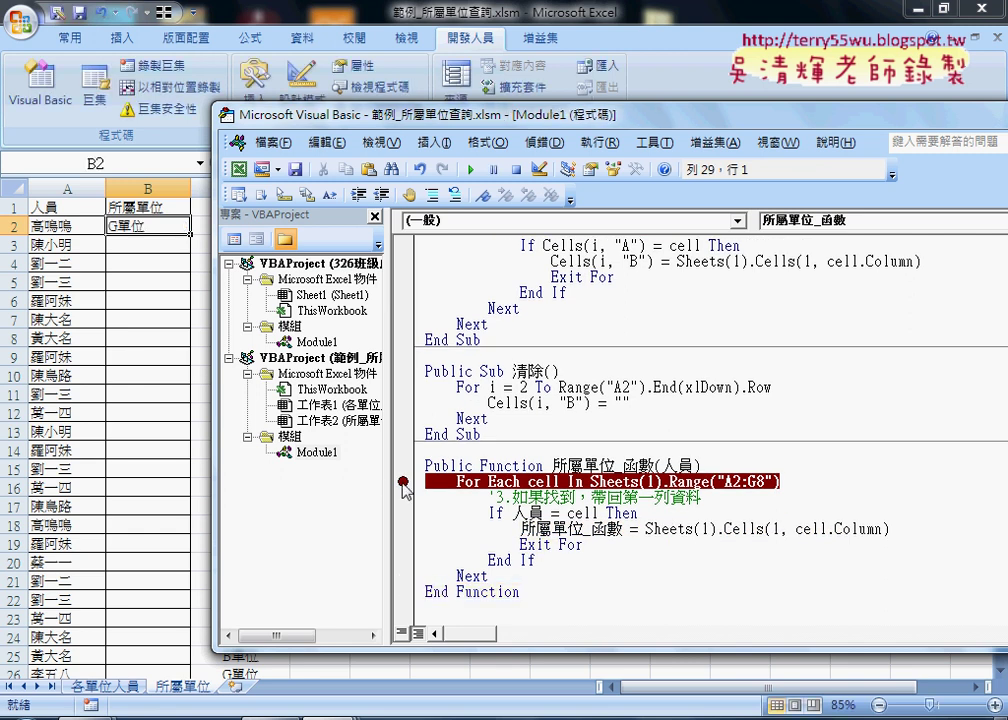
Remove the breakpoint, fill B2's formula down column B, and check the result in B3.
left_click(404, 483)
left_click(146, 225)
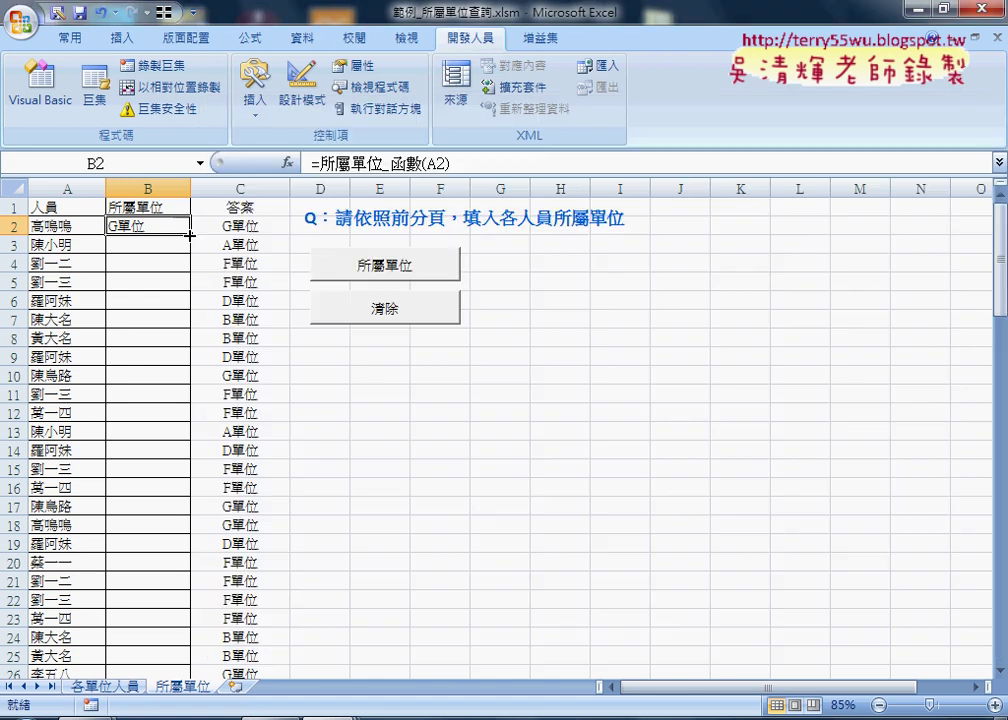
double_click(189, 235)
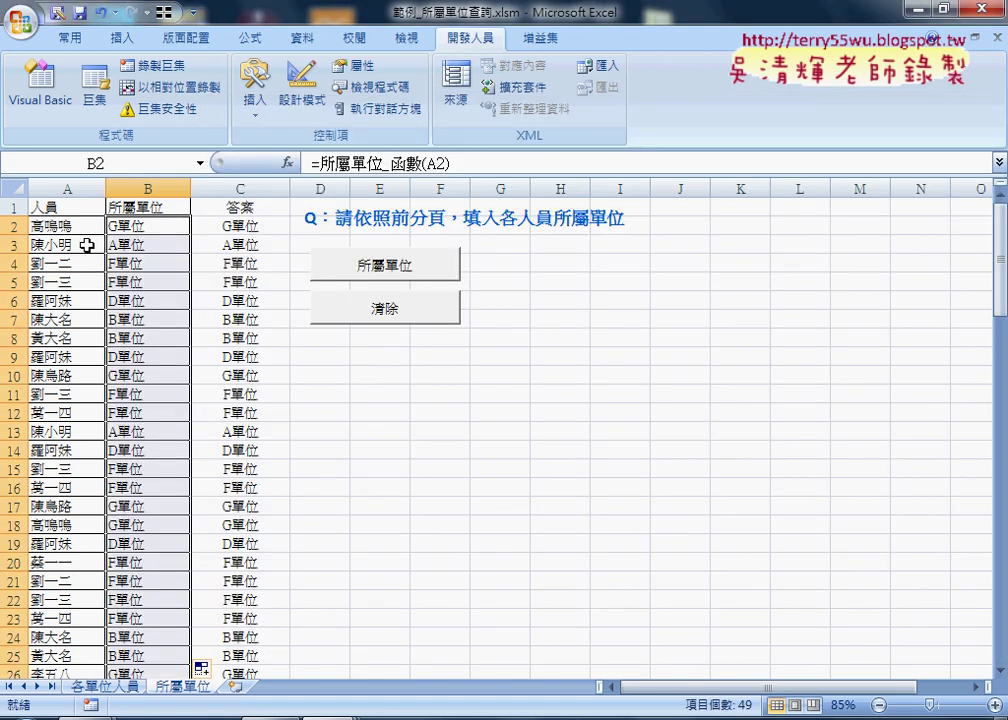
left_click(64, 246)
left_click(140, 246)
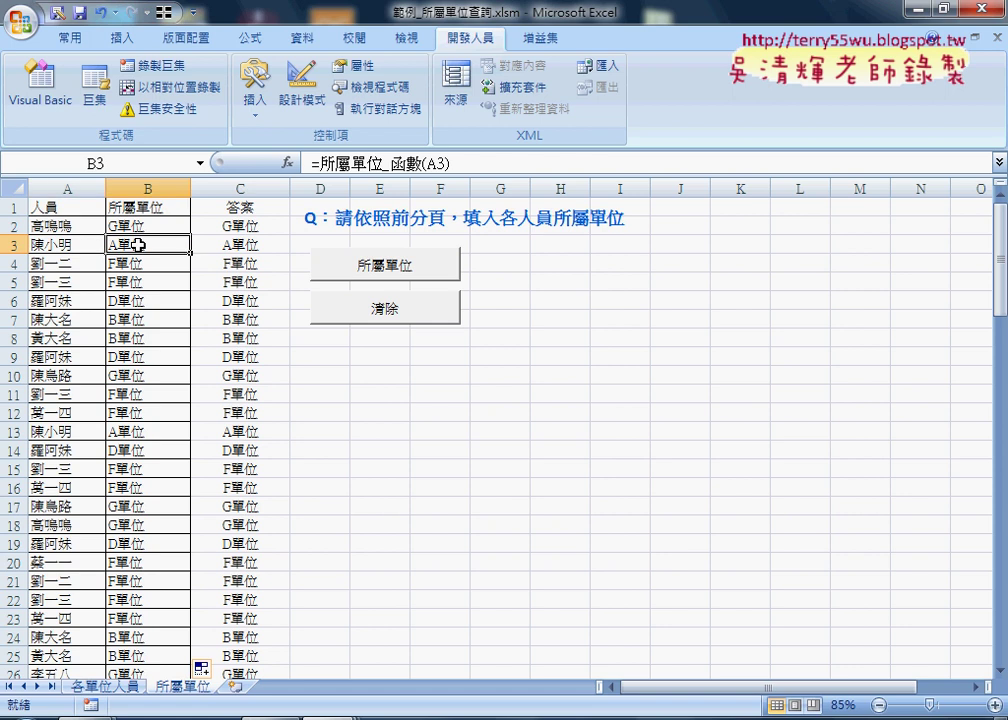
Compare the people in A3 and A4 of 所屬單位 against the 各單位人員 unit table.
left_click(95, 686)
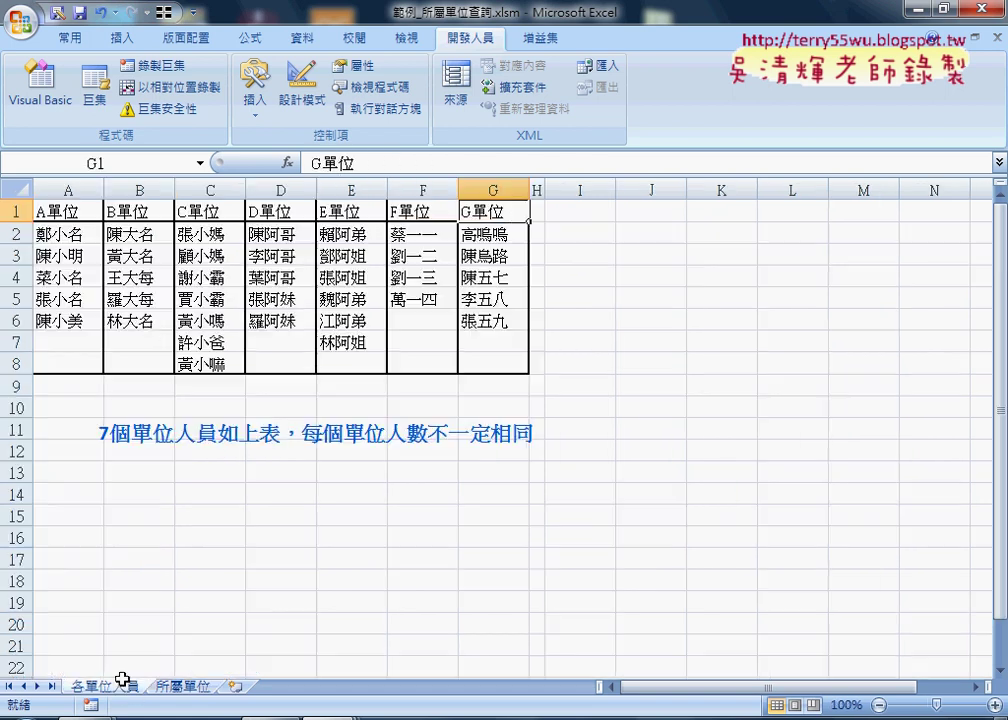
left_click(63, 255)
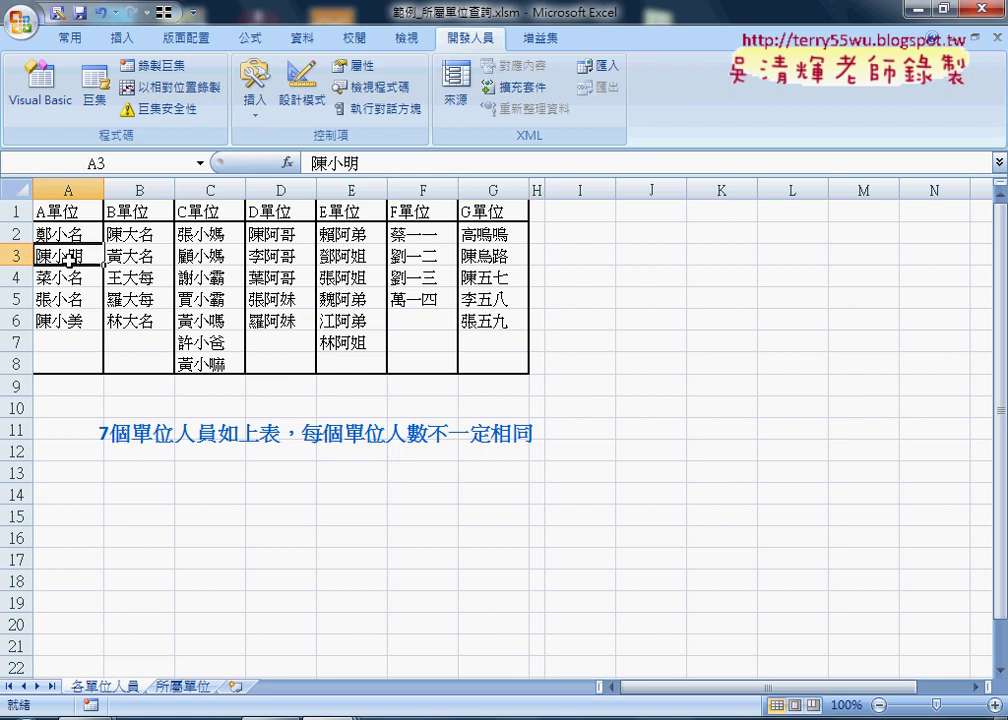
left_click(67, 213)
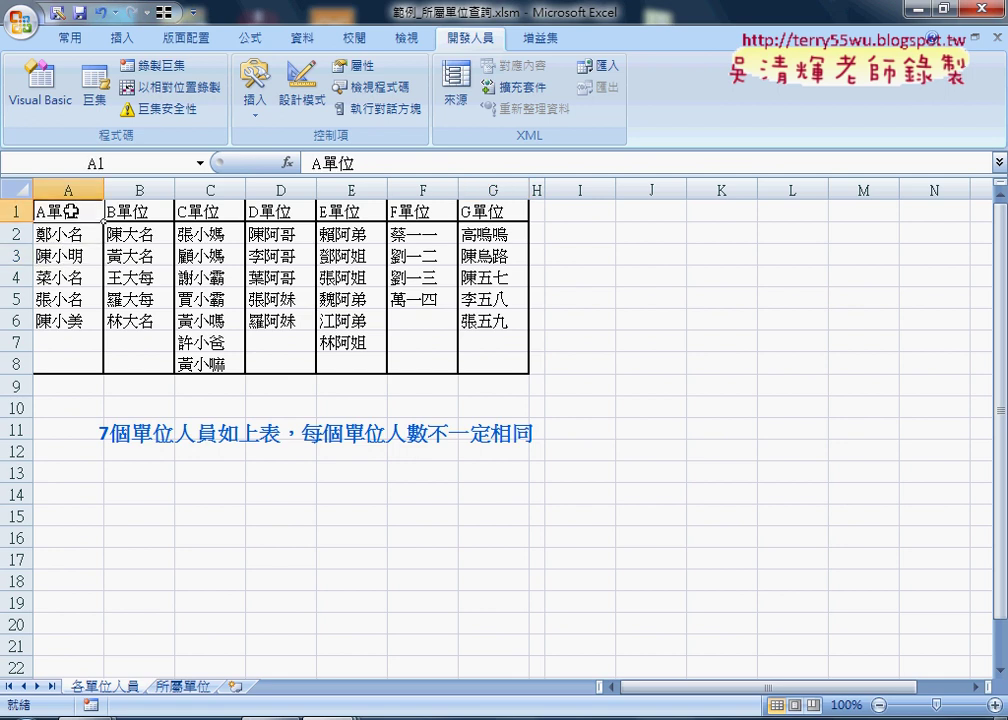
left_click(188, 688)
left_click(72, 263)
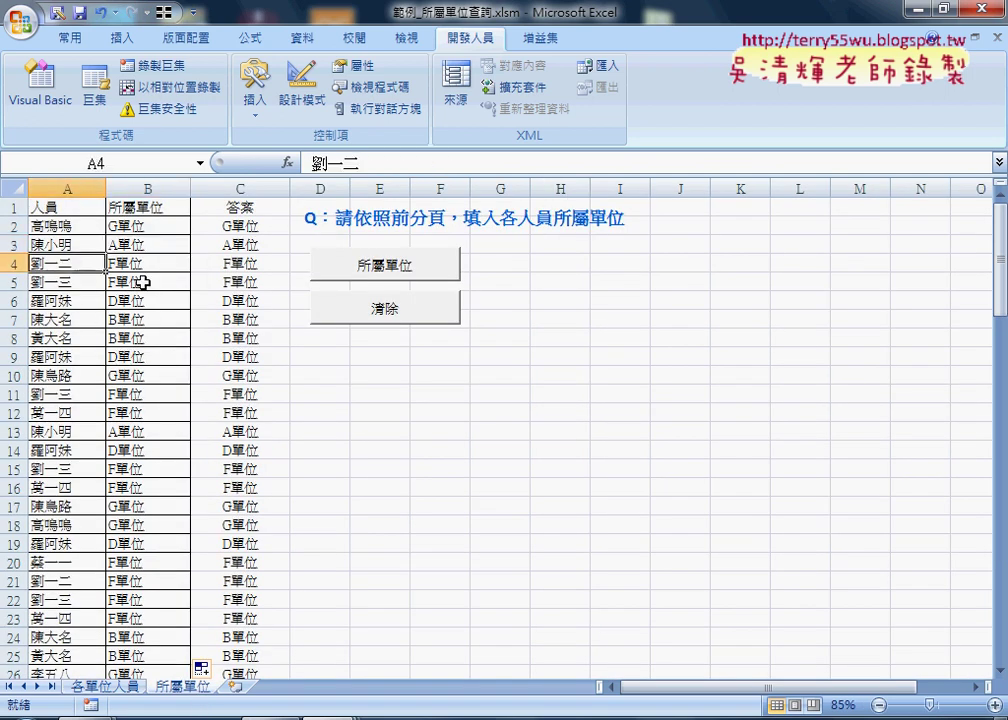
Confirm the A4 person appears under F單位, then return to the Module1 code in Visual Basic.
left_click(108, 688)
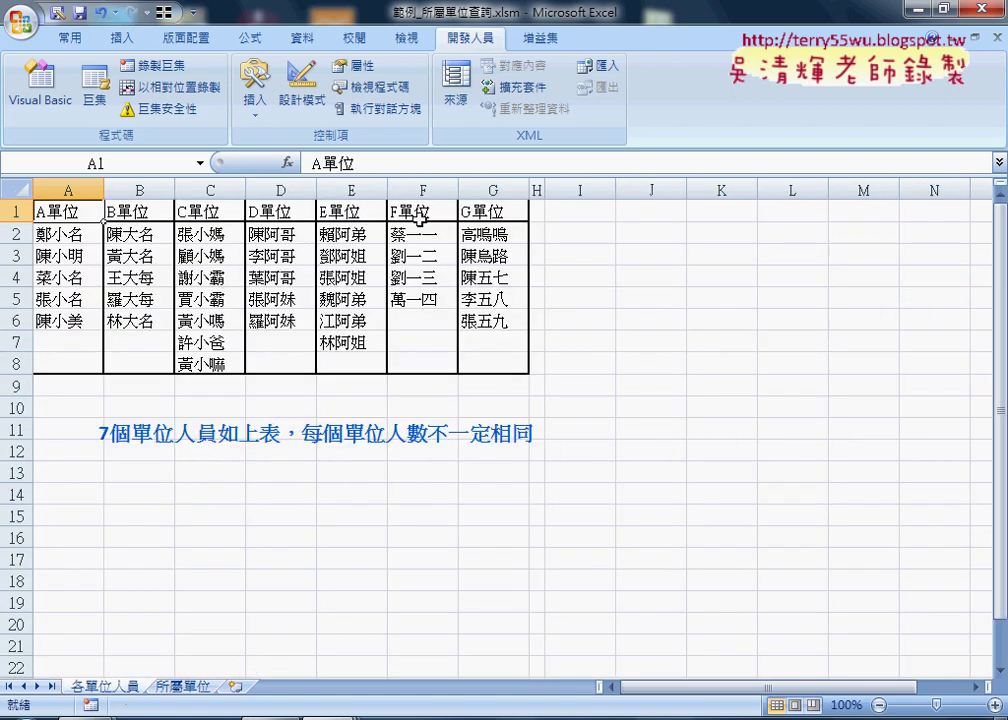
left_click(428, 279)
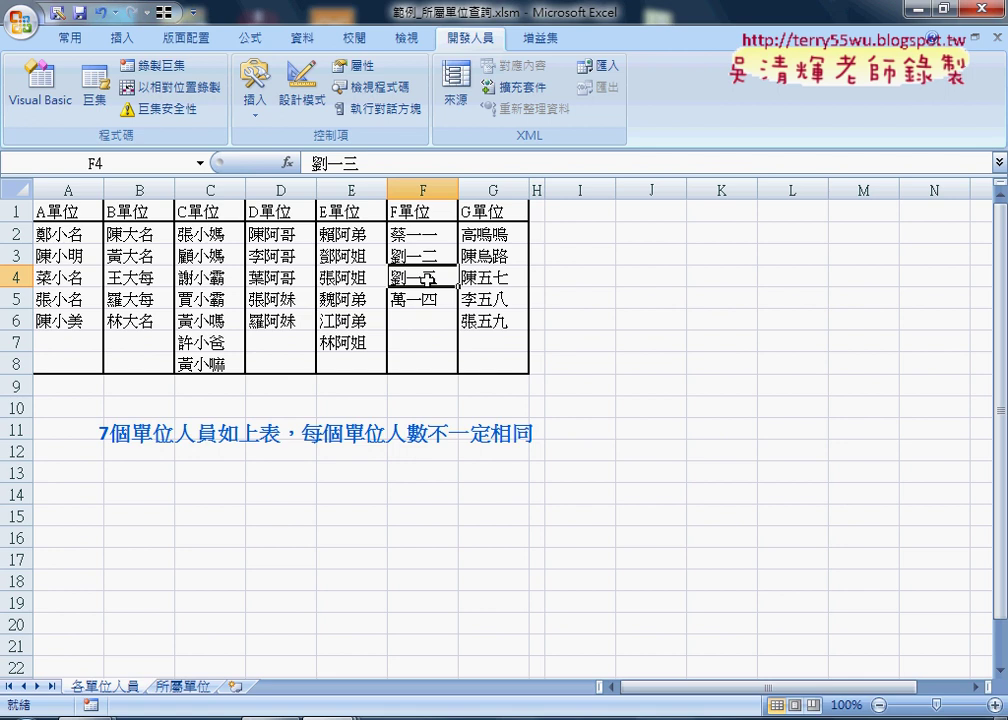
left_click(190, 687)
left_click(64, 230)
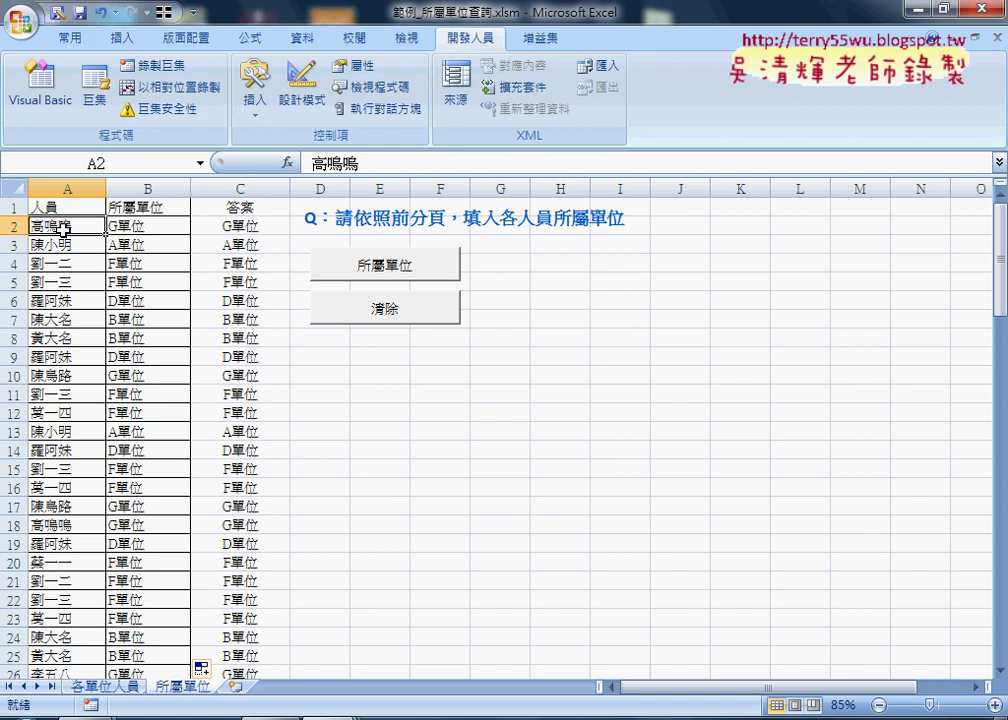
left_click(40, 95)
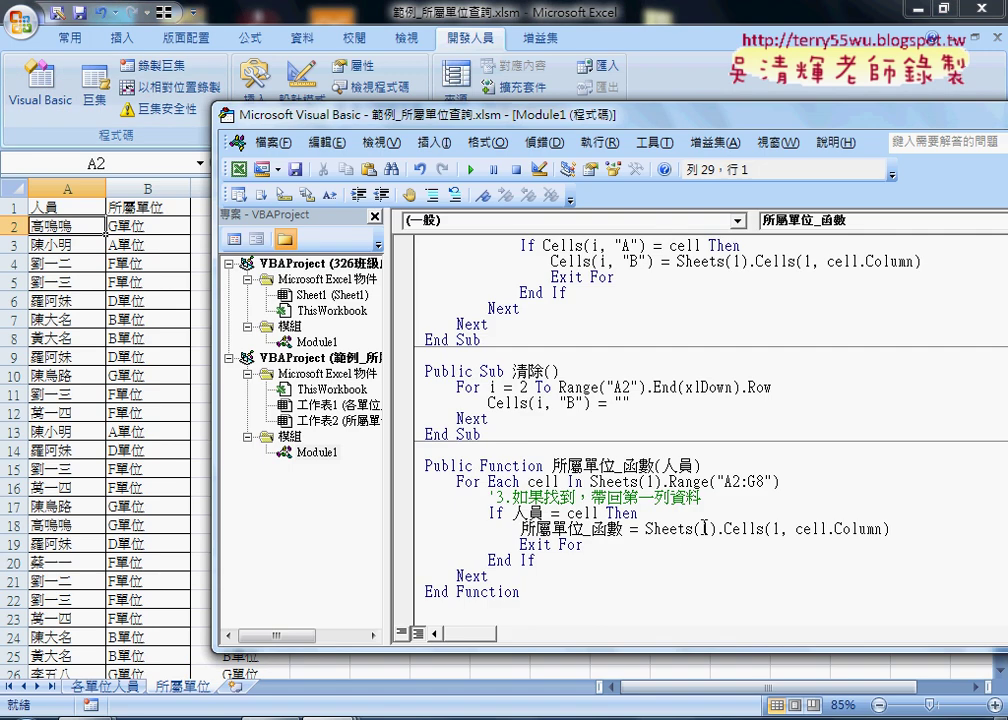